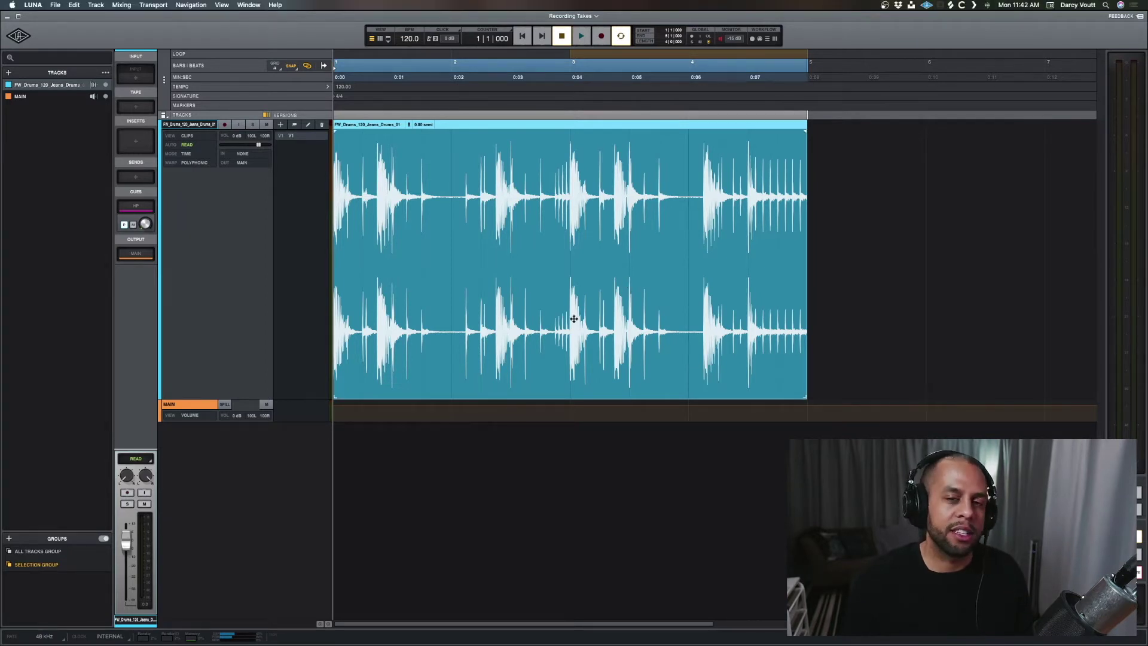
Audition the drum loop, then load the Oxide tape machine on the drum track and return to the timeline
{"action": "key", "text": "space"}
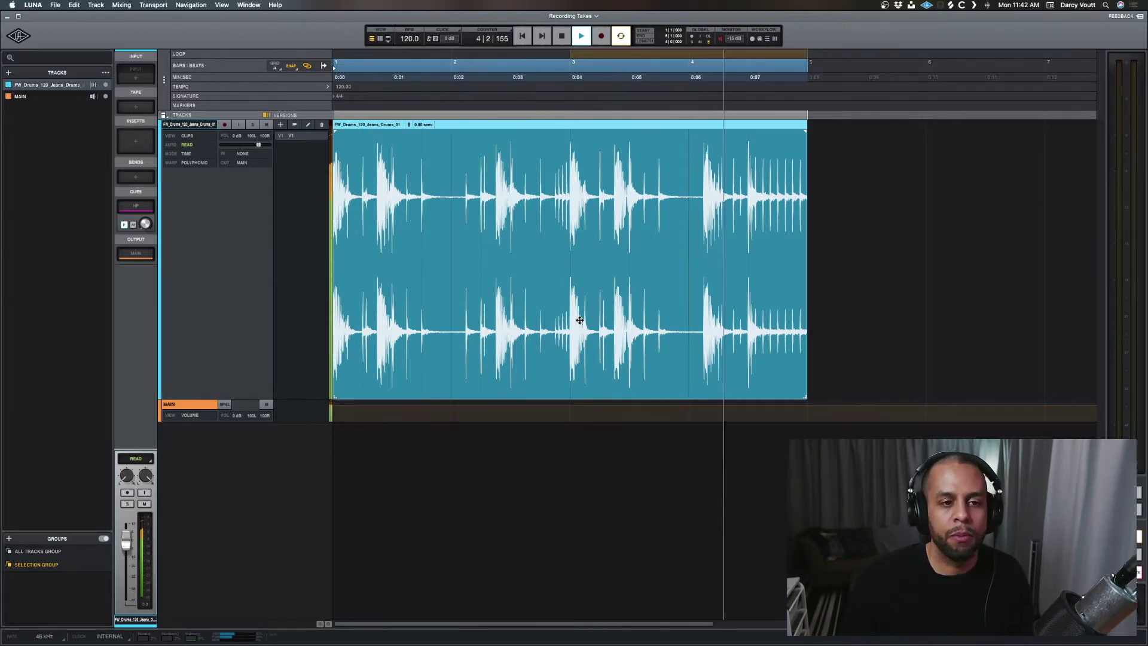
{"action": "key", "text": "space"}
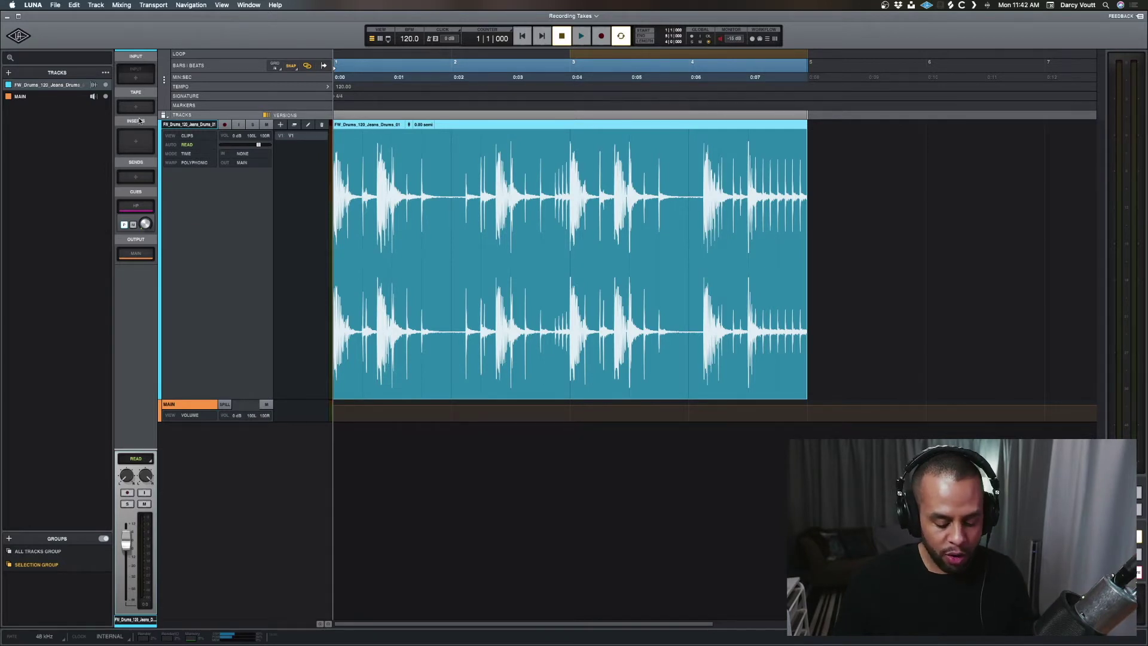
{"action": "key", "text": "super+equal"}
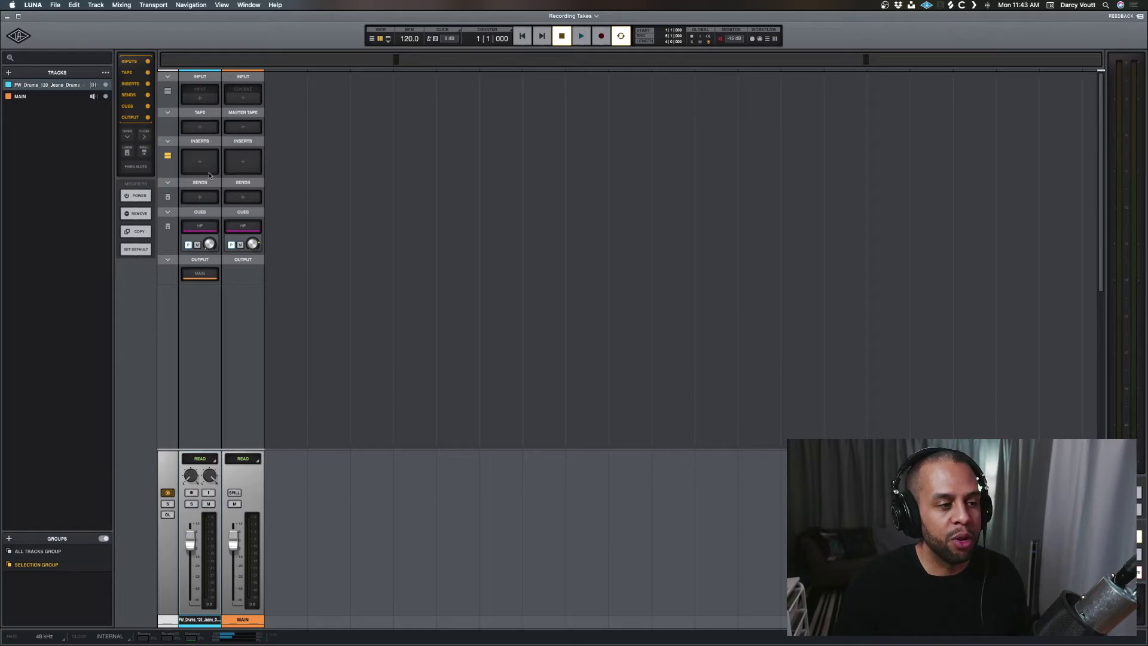
{"action": "left_click", "coordinate": [198, 127]}
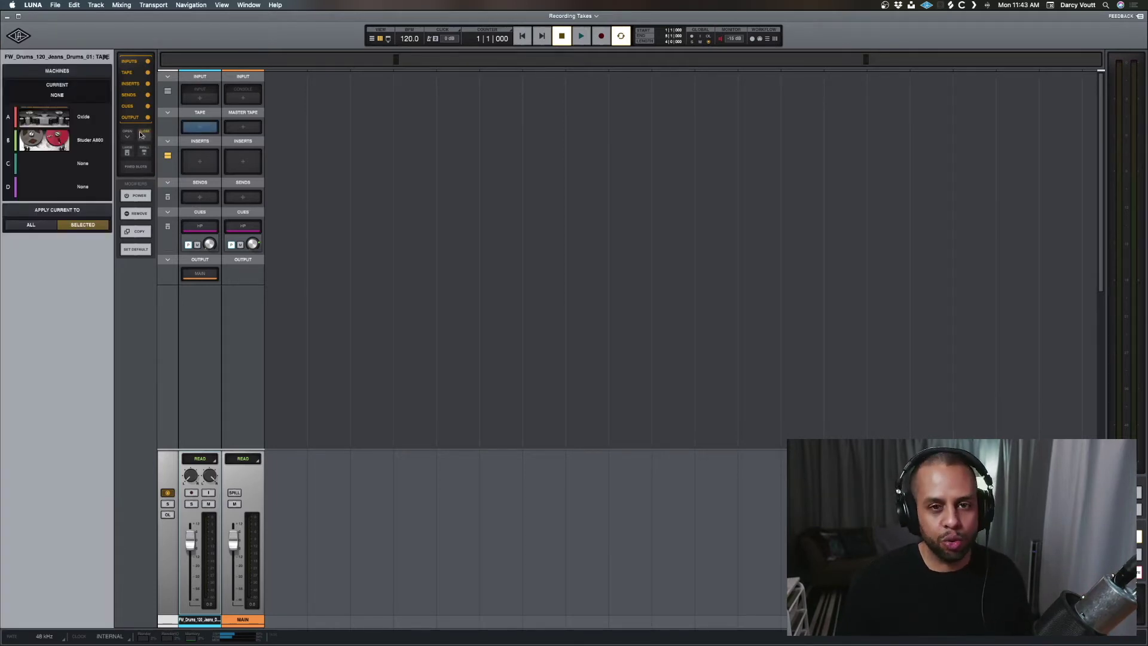
{"action": "left_click", "coordinate": [92, 120]}
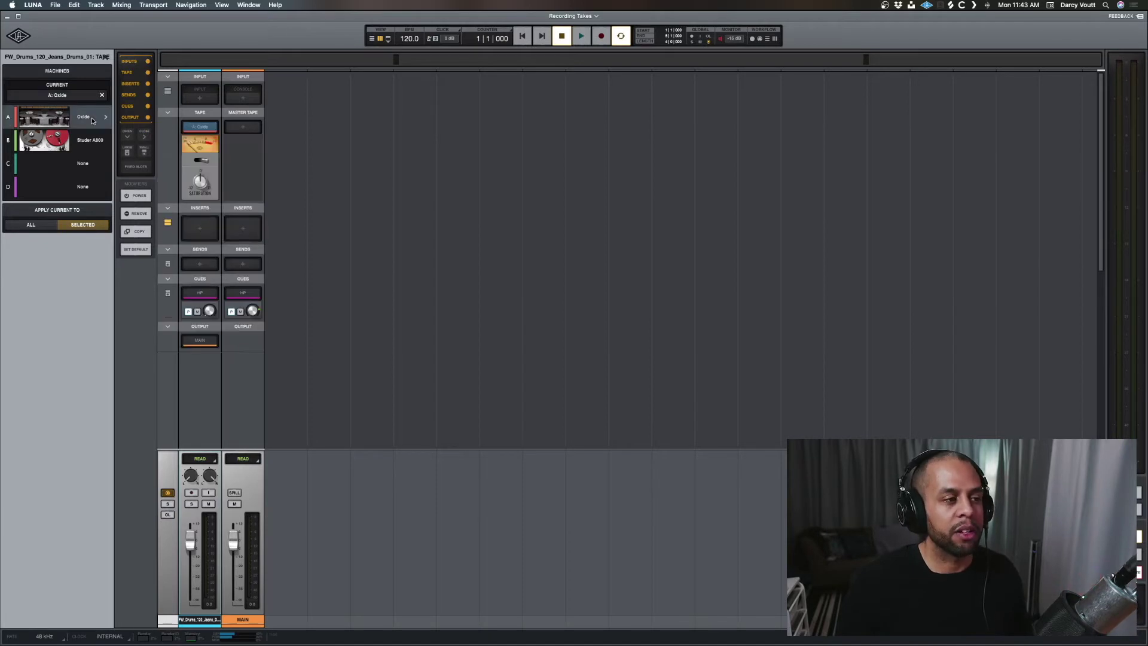
{"action": "key", "text": "super+equal"}
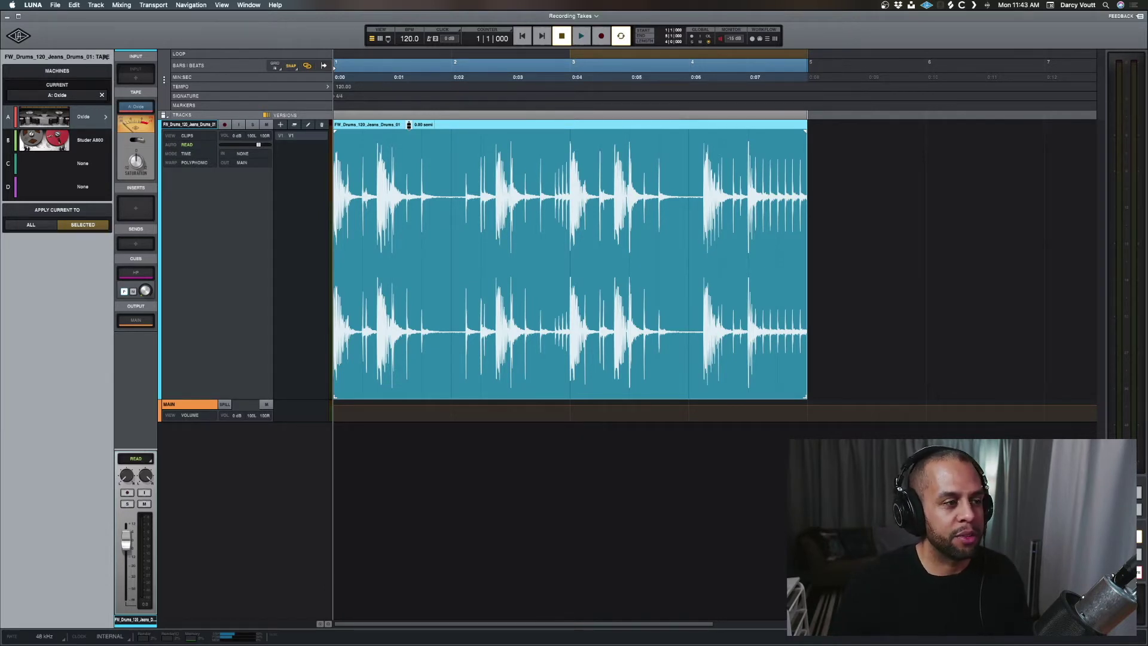
Audition the loop through Oxide, then pull the drum clip gain down to -4.6 dB while it plays
{"action": "key", "text": "space"}
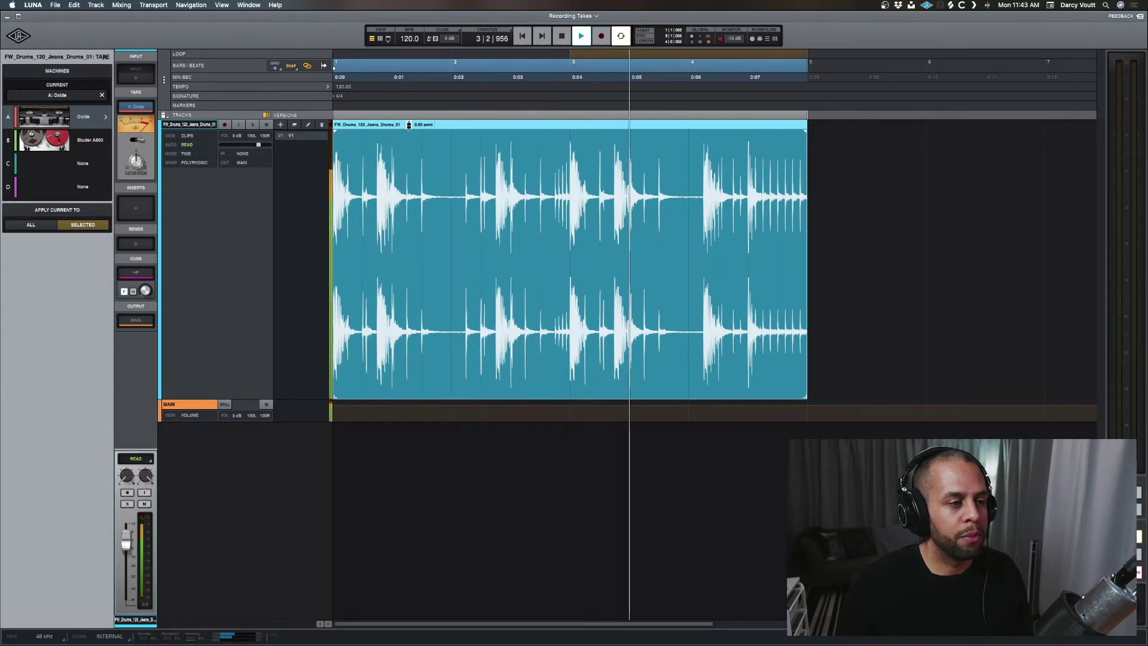
{"action": "key", "text": "space"}
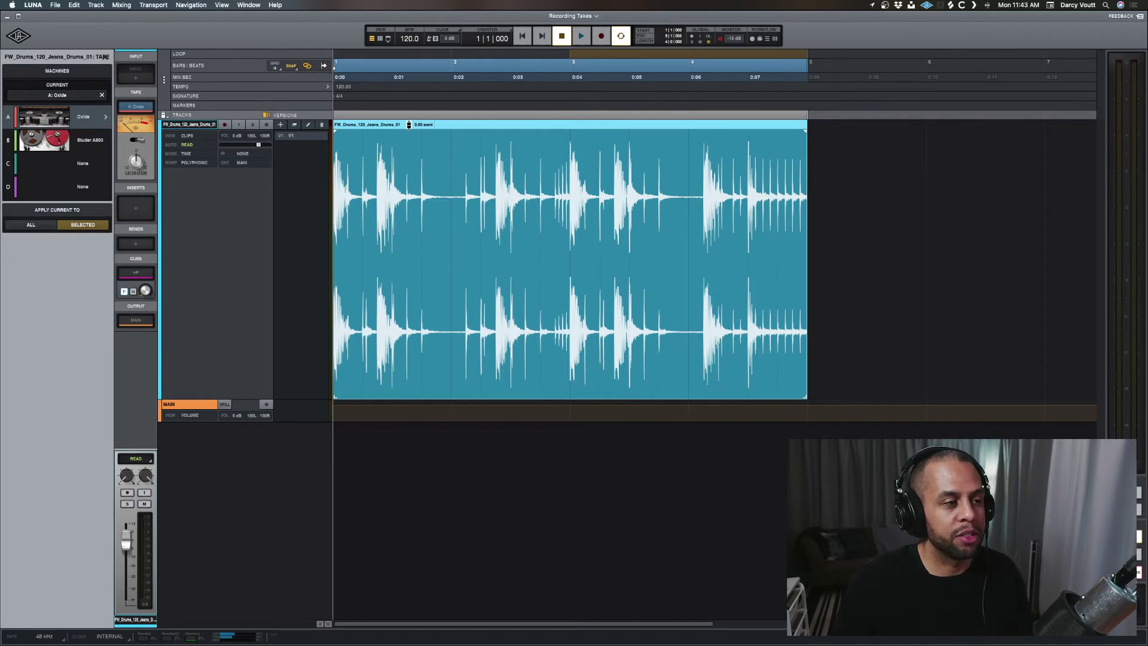
{"action": "key", "text": "space"}
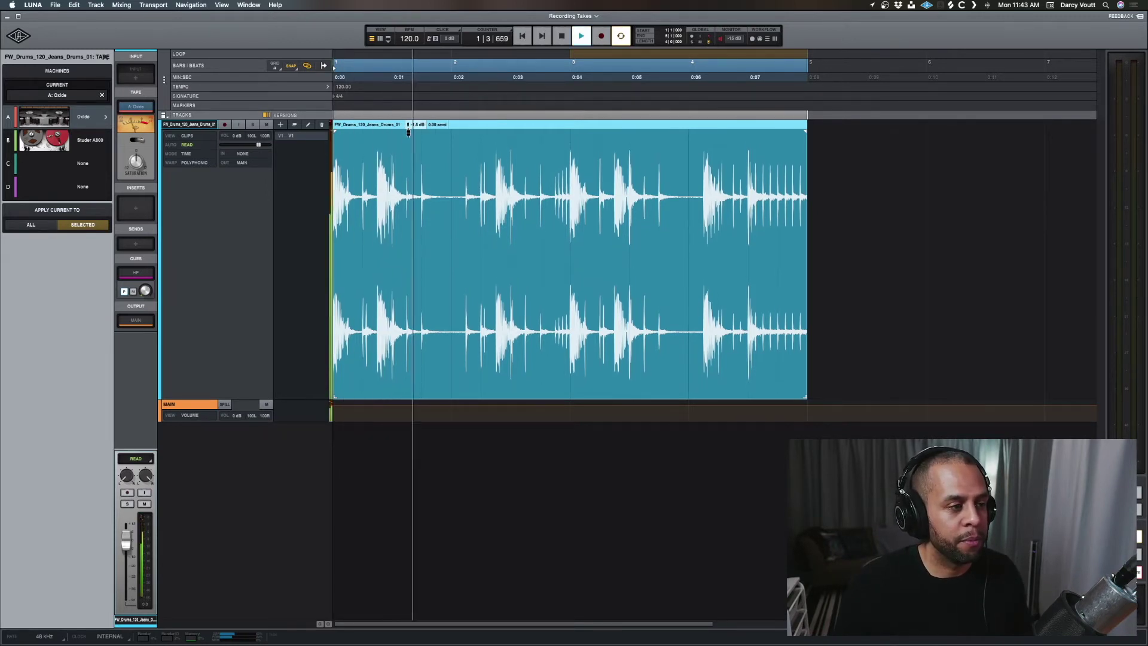
{"action": "left_click_drag", "start_coordinate": [409, 124], "coordinate": [405, 146]}
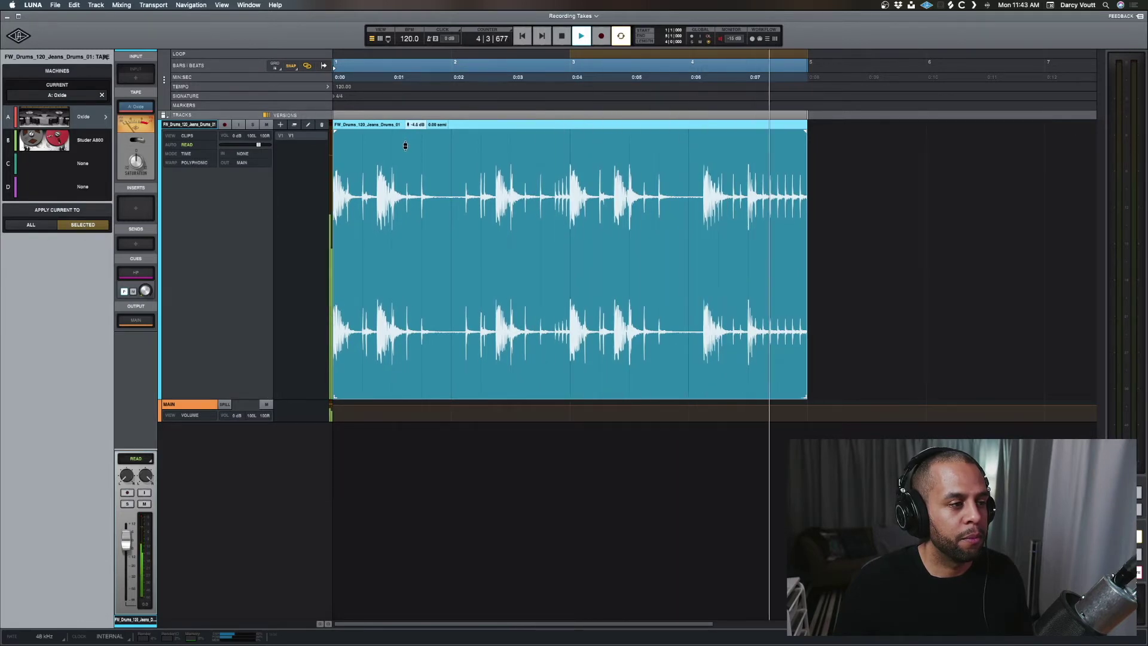
{"action": "key", "text": "space"}
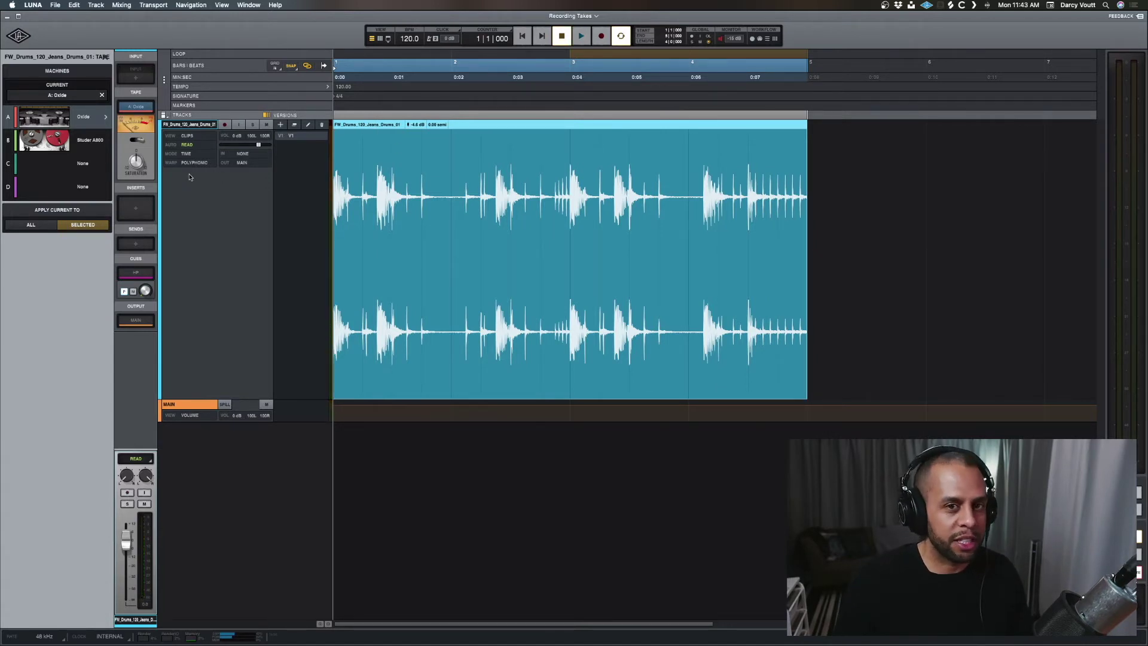
{"action": "key", "text": "space"}
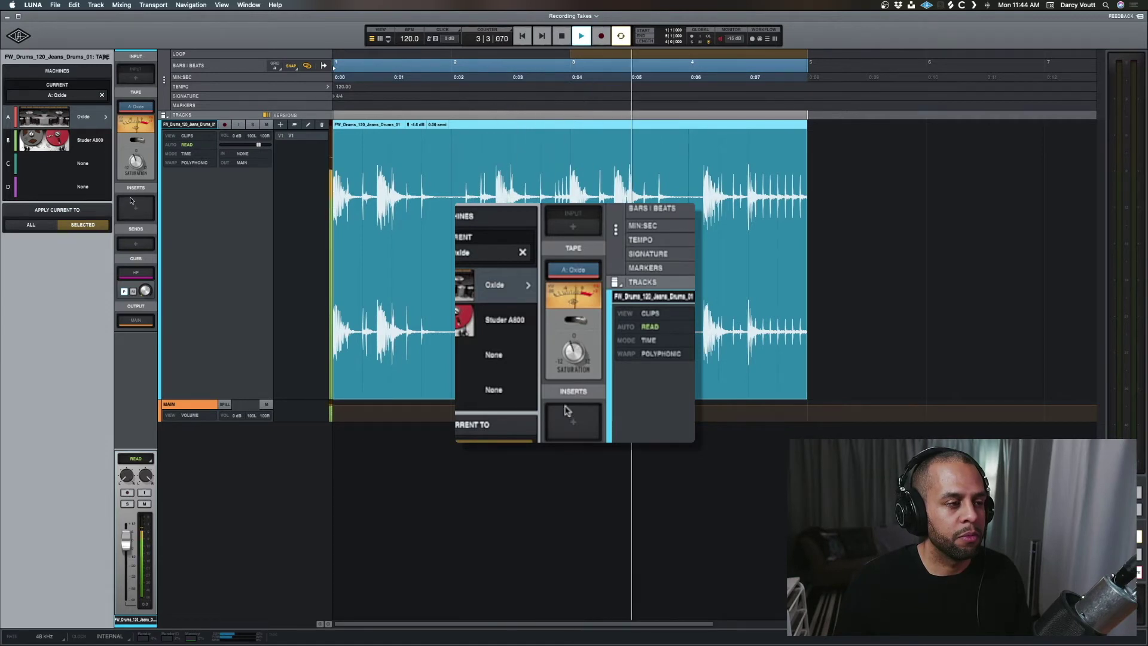
{"action": "key", "text": "space"}
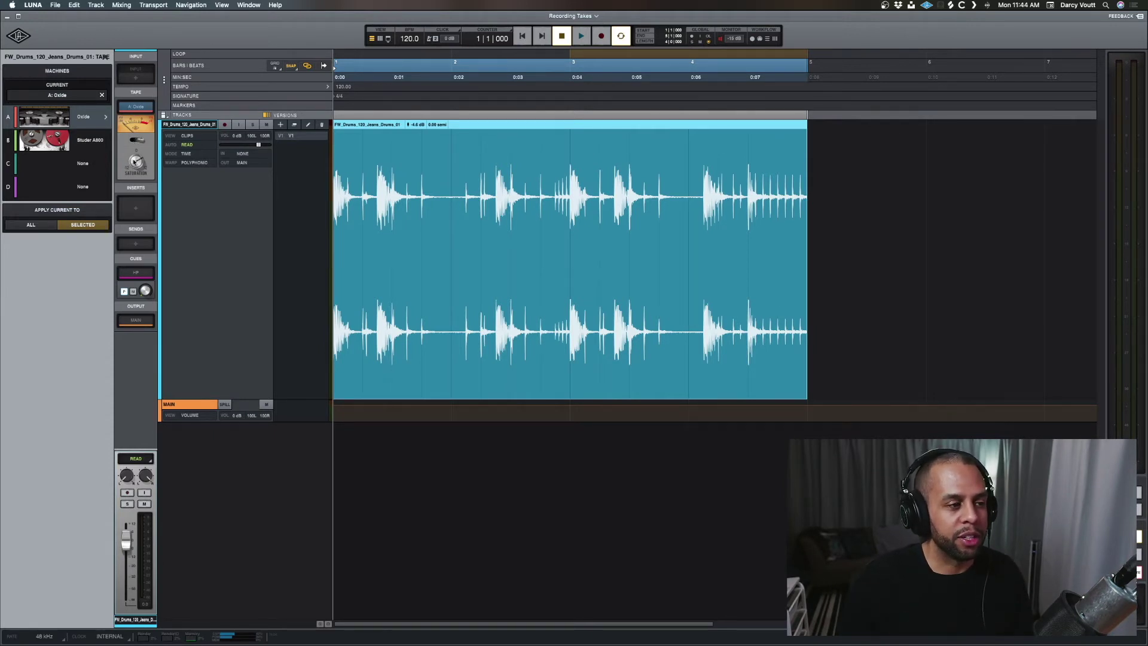
{"action": "key", "text": "space"}
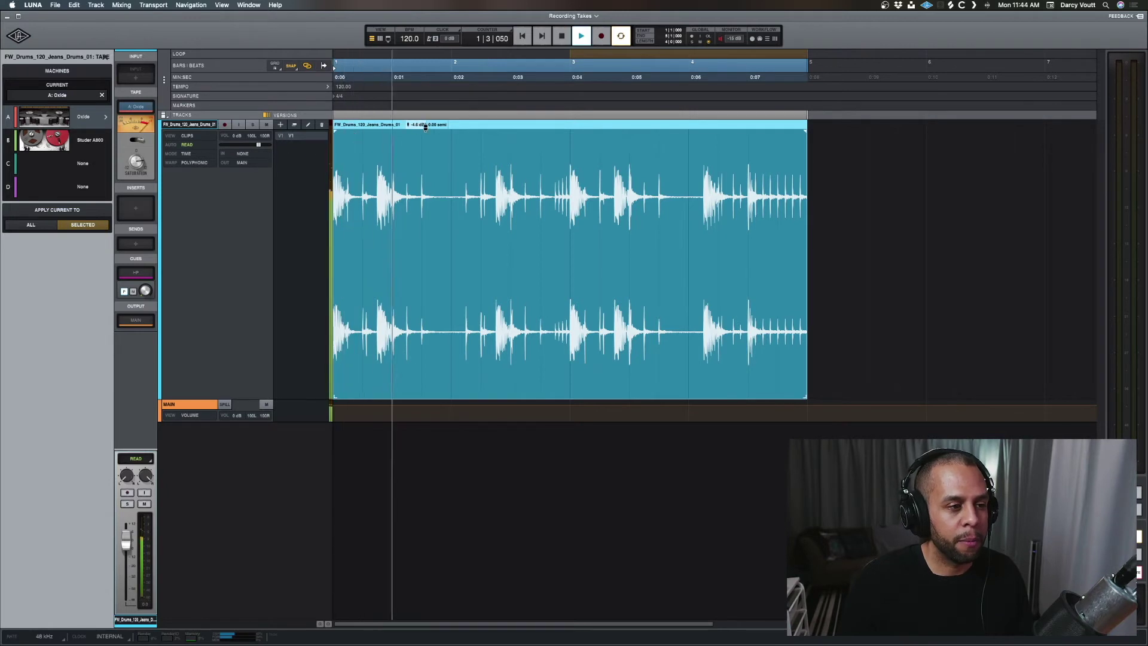
{"action": "left_click_drag", "start_coordinate": [413, 129], "coordinate": [411, 149]}
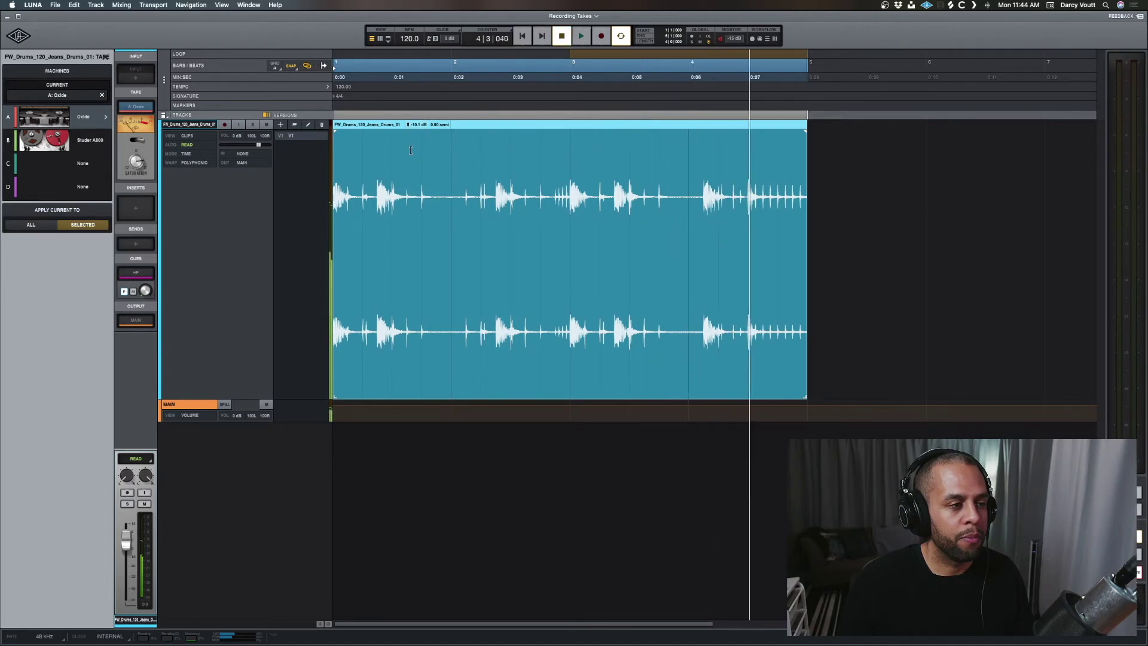
{"action": "key", "text": "space"}
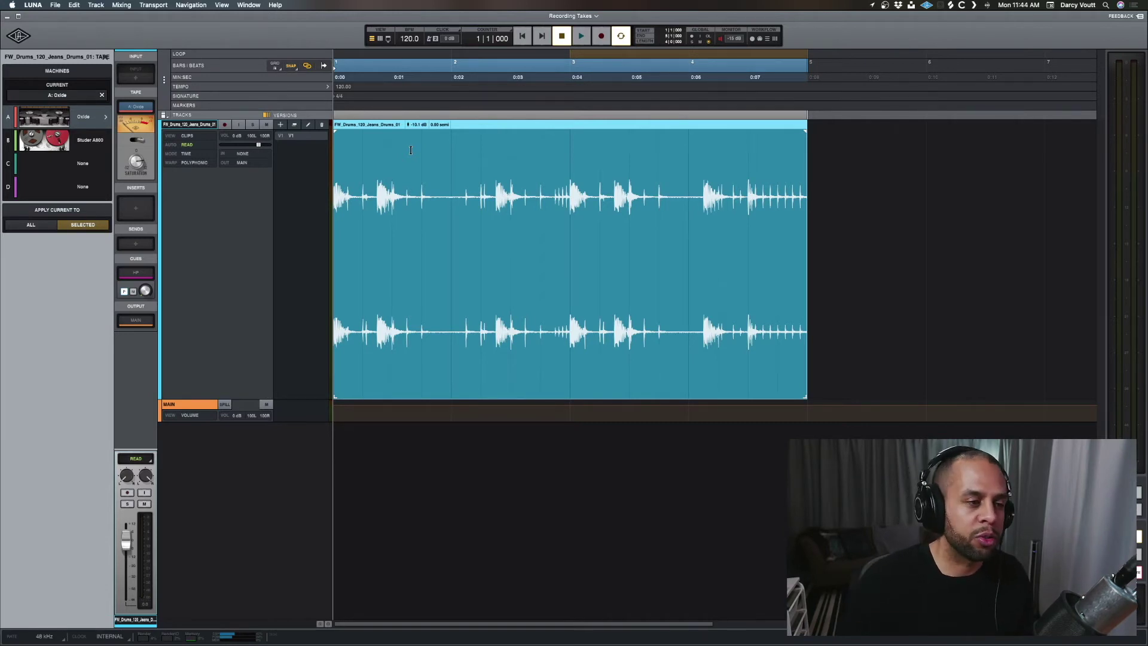
Undo the clip gain back to -4.6 dB, audition the loop, and switch to the mixer view
{"action": "key", "text": "super+z"}
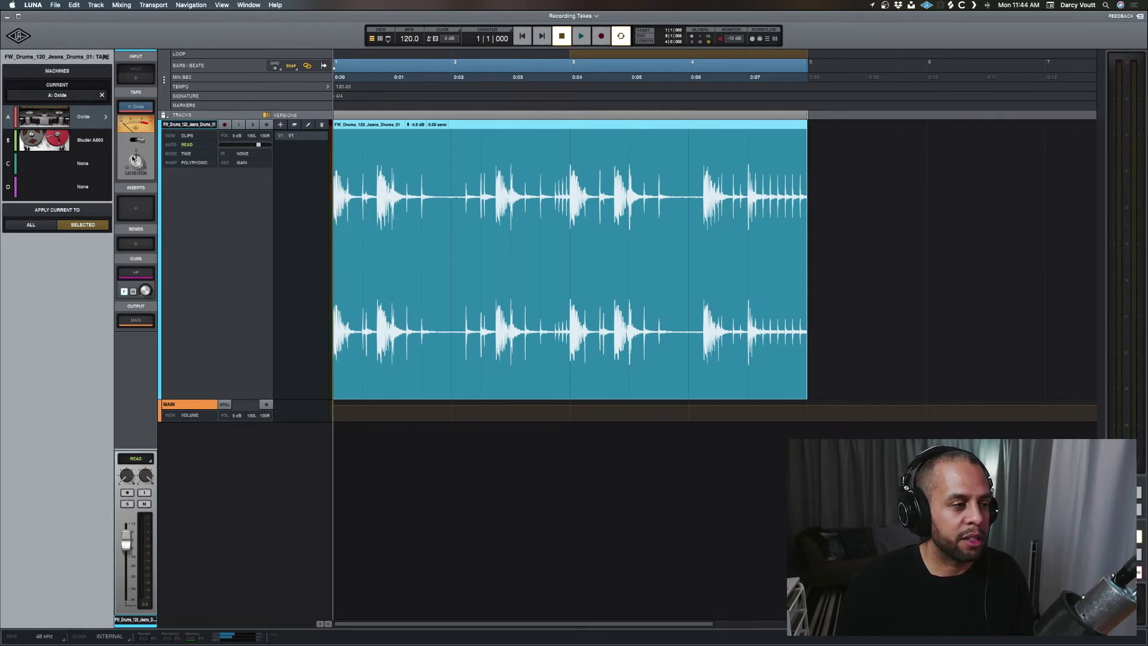
{"action": "key", "text": "space"}
{"action": "key", "text": "space"}
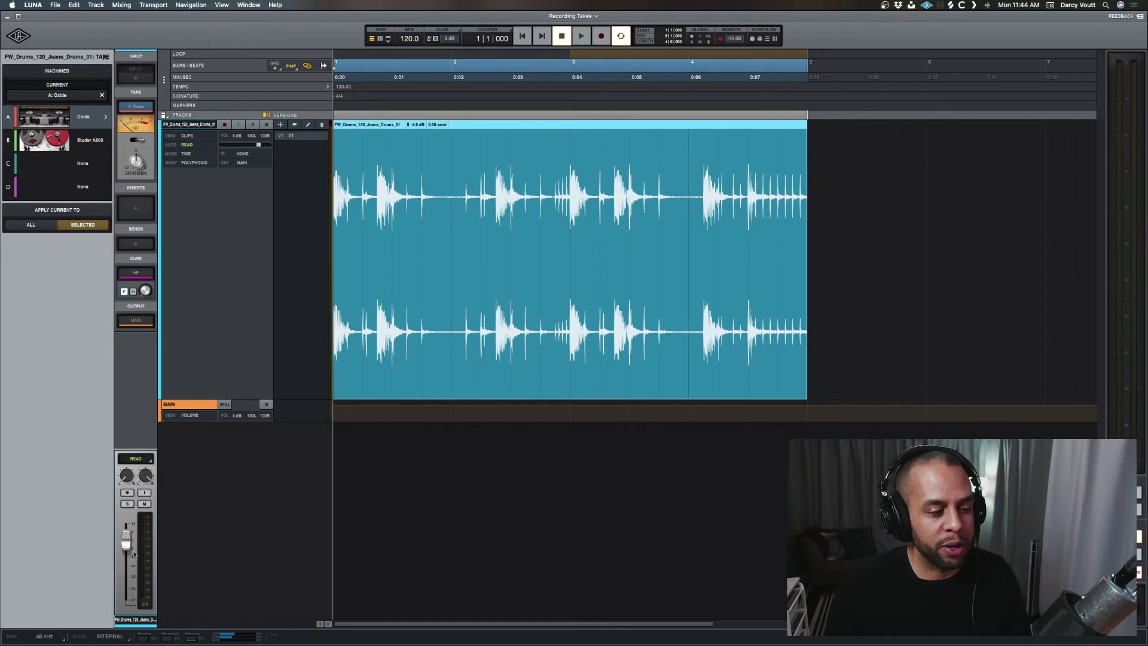
{"action": "key", "text": "space"}
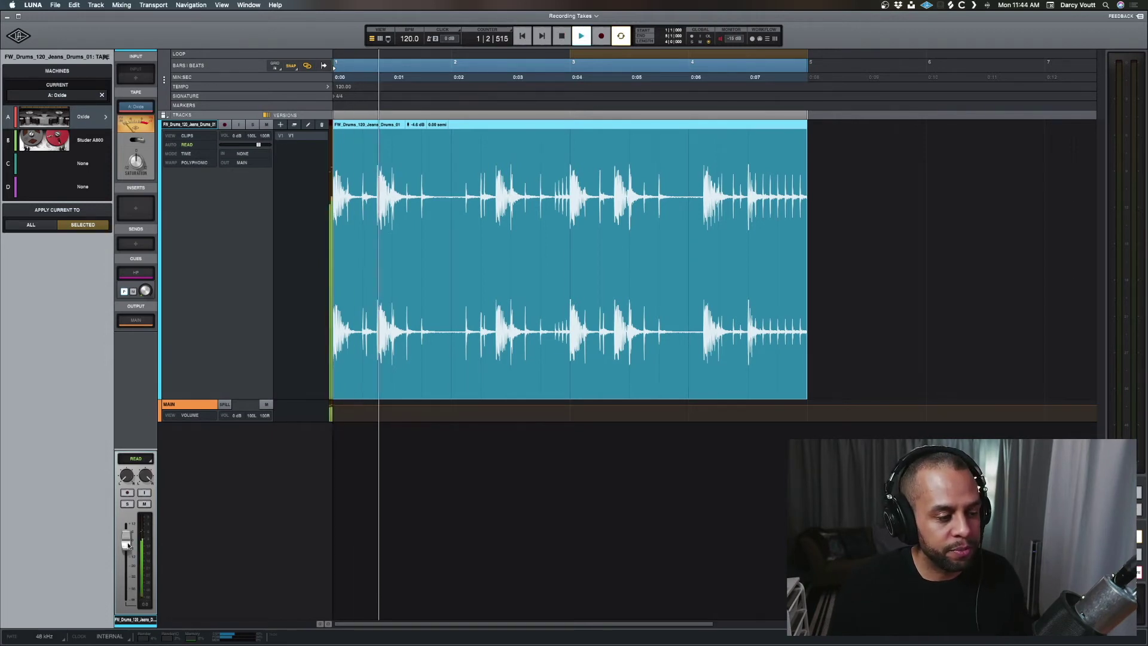
{"action": "key", "text": "space"}
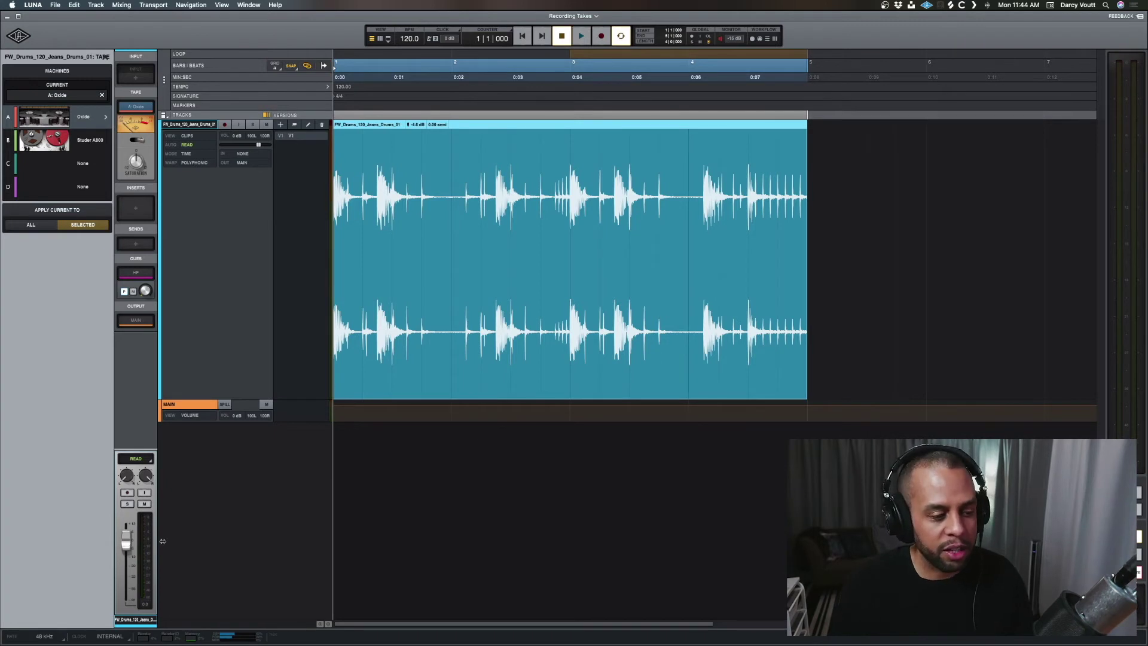
{"action": "key", "text": "super+equal"}
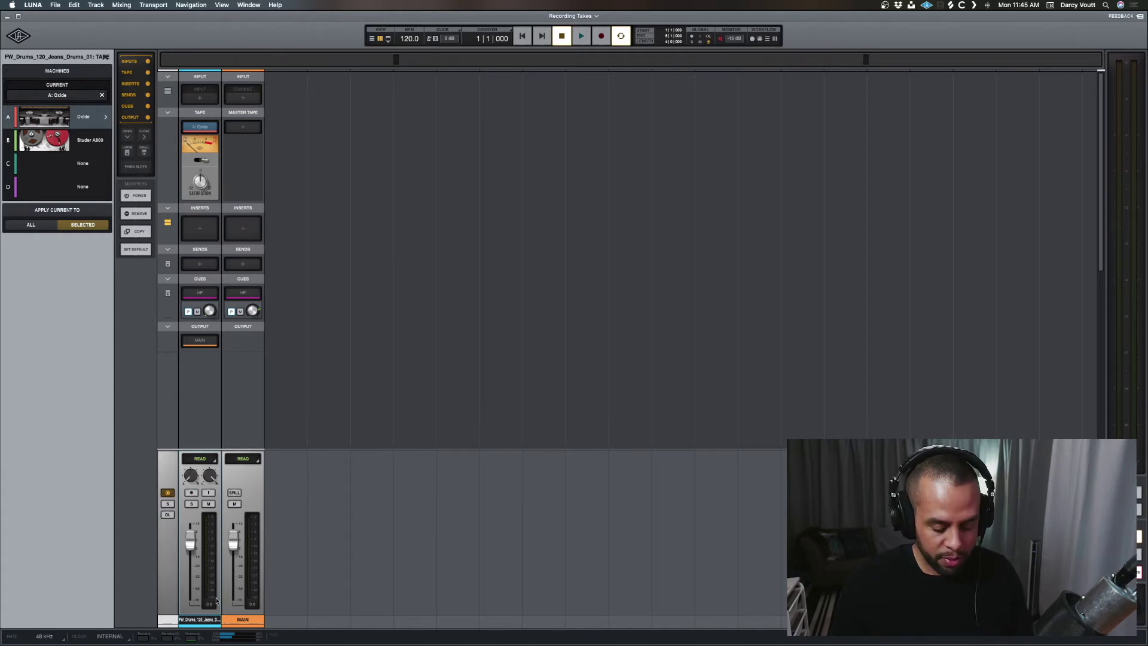
Create a stereo DRUMS bus with Neve Summing, fed by the drum track's output
{"action": "key", "text": "super+shift+b"}
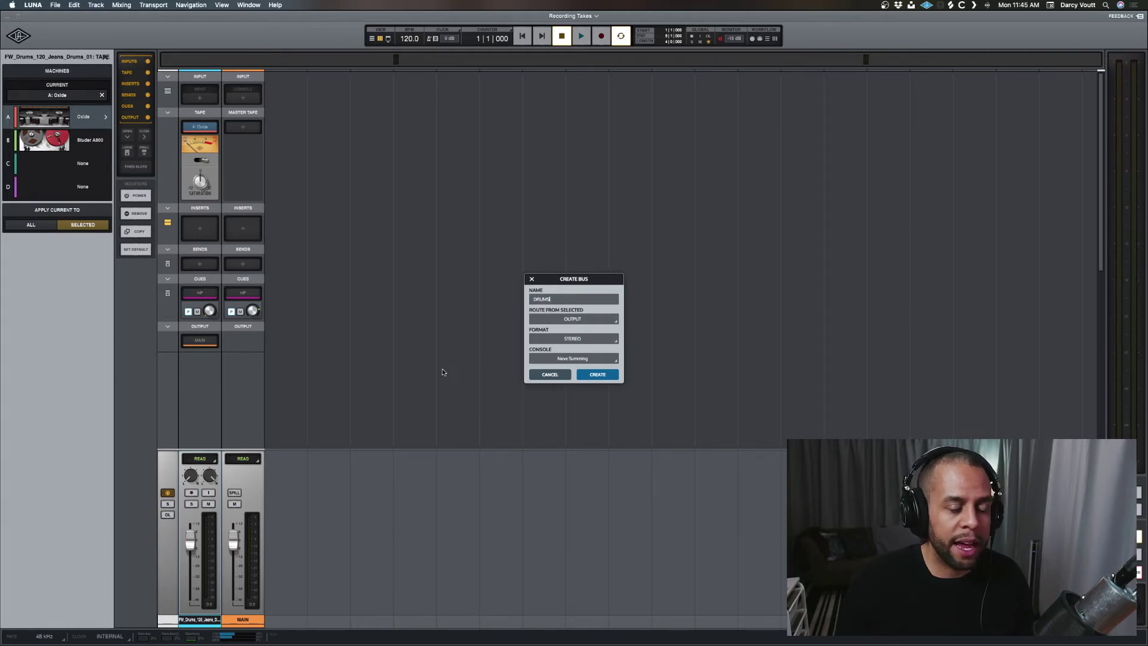
{"action": "left_click", "coordinate": [598, 375]}
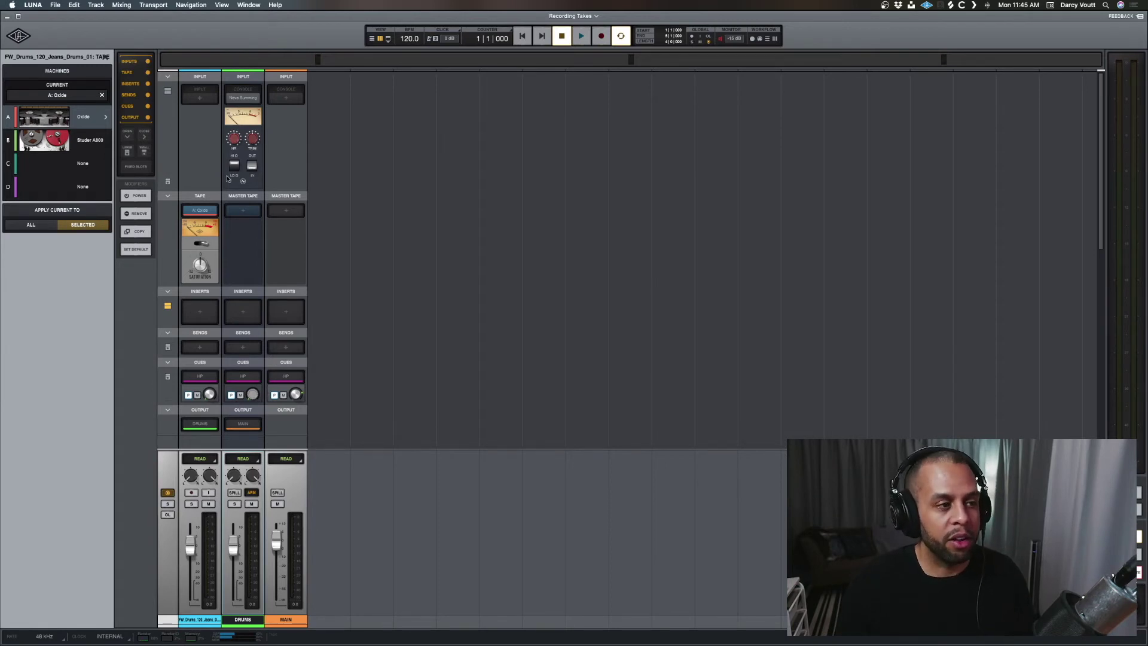
{"action": "key", "text": "space"}
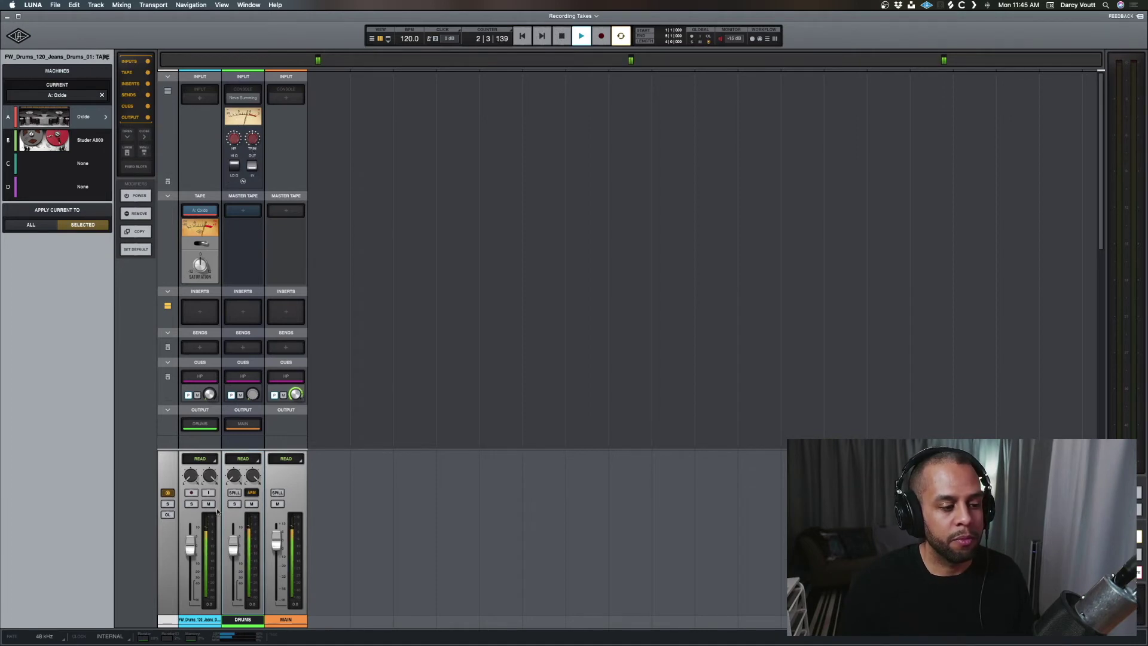
{"action": "key", "text": "space"}
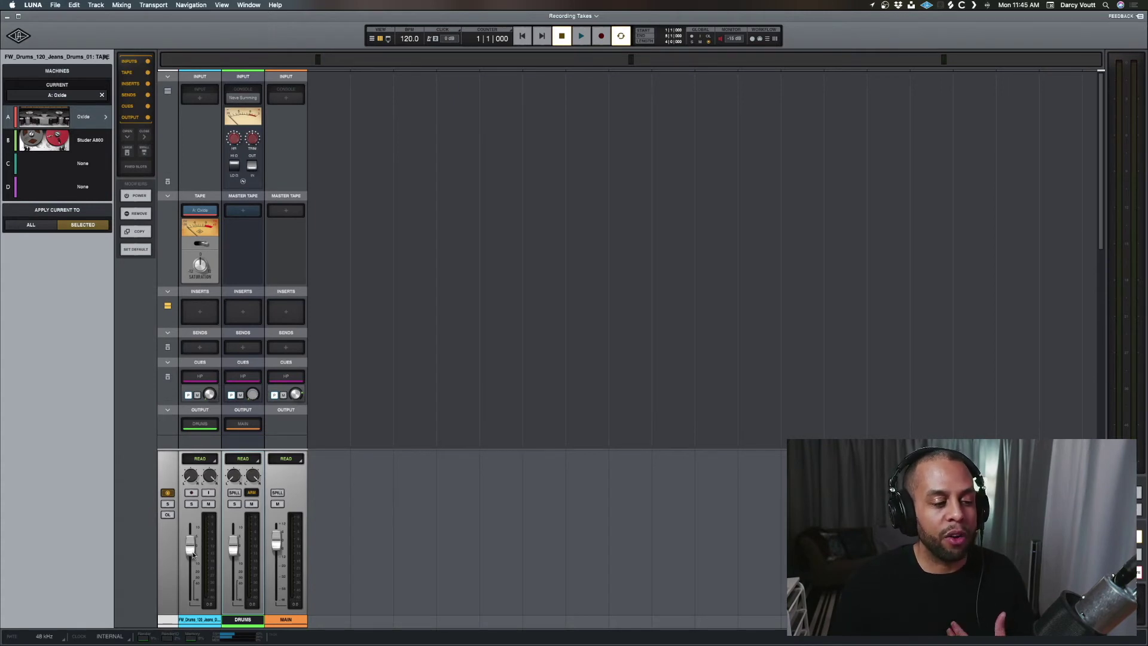
{"action": "key", "text": "space"}
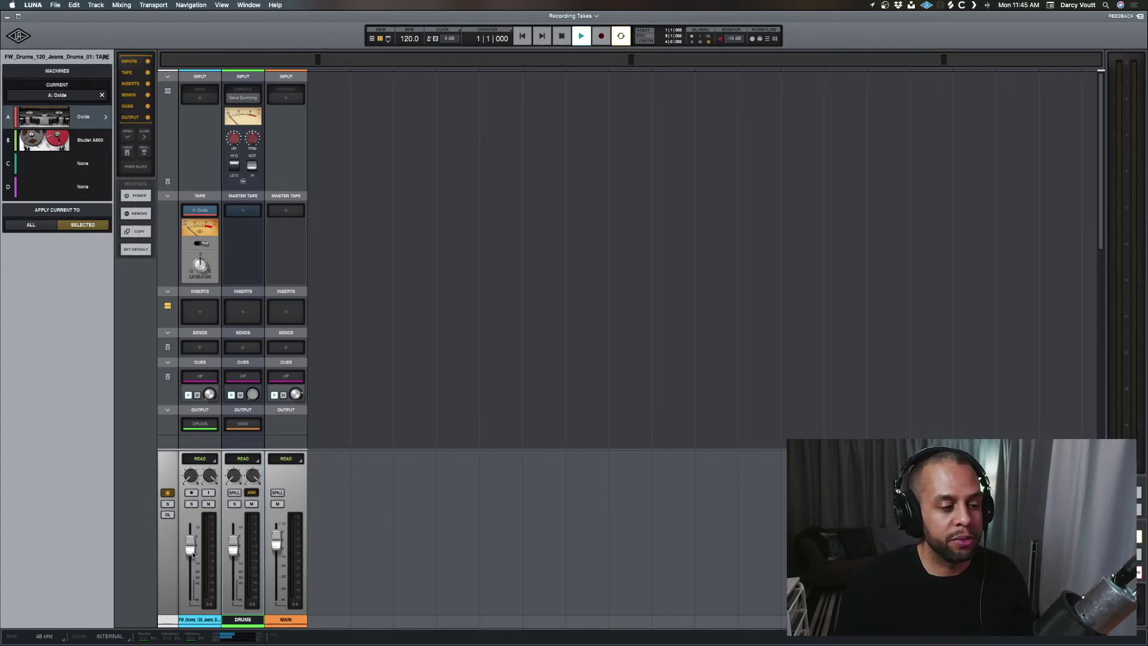
{"action": "left_click_drag", "start_coordinate": [193, 555], "coordinate": [194, 564]}
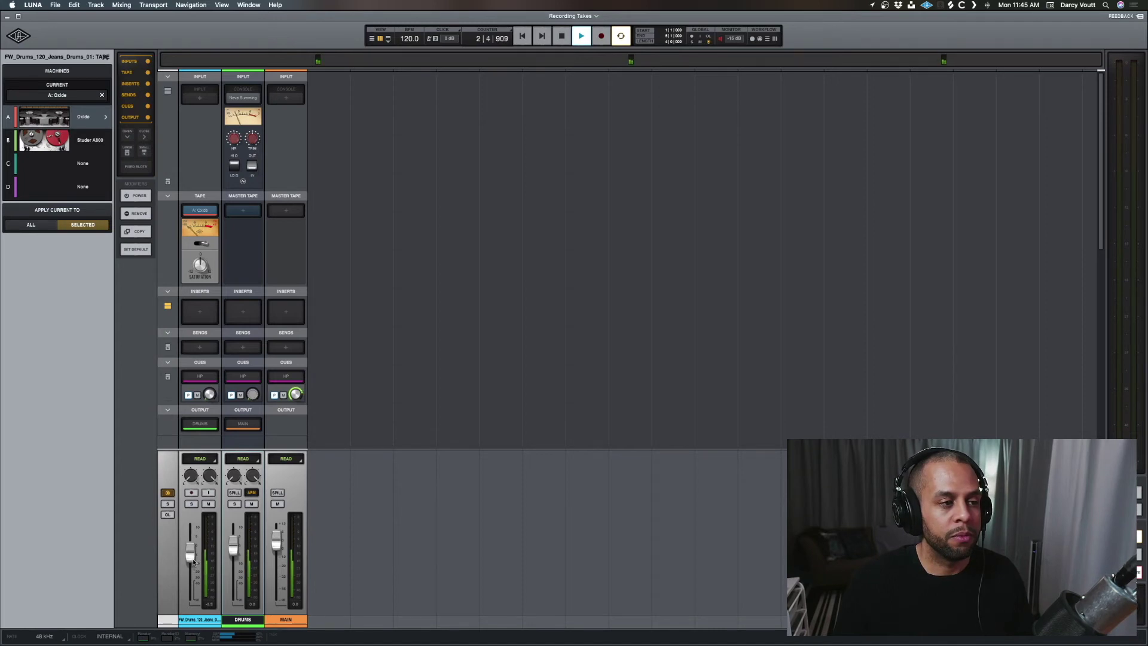
{"action": "key", "text": "space"}
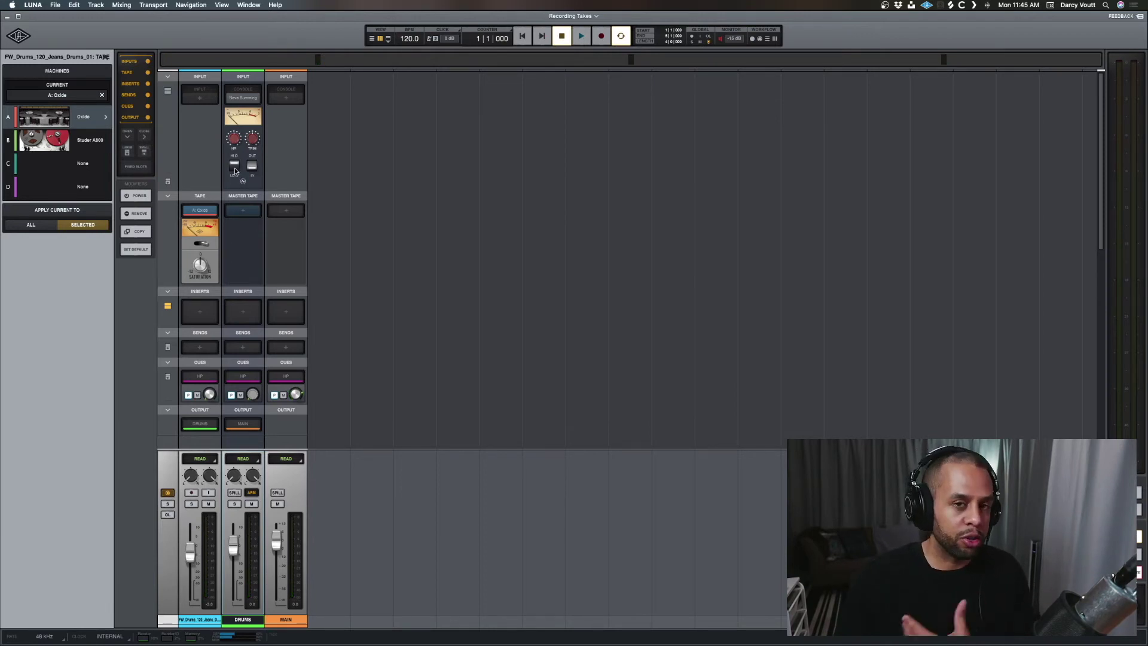
{"action": "key", "text": "space"}
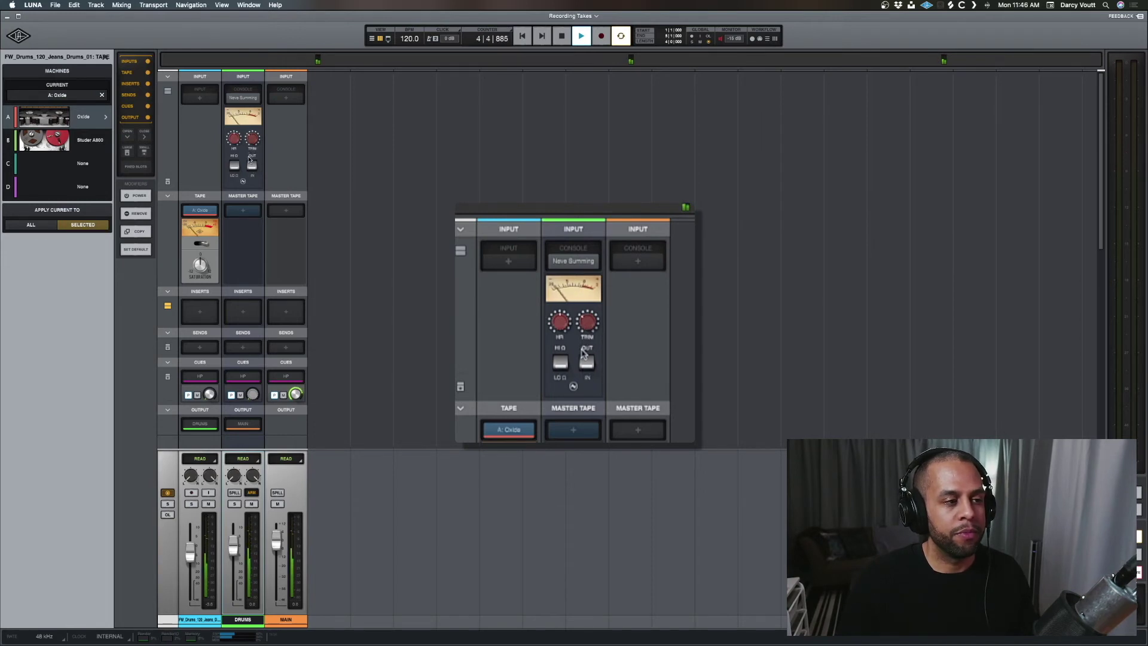
{"action": "key", "text": "space"}
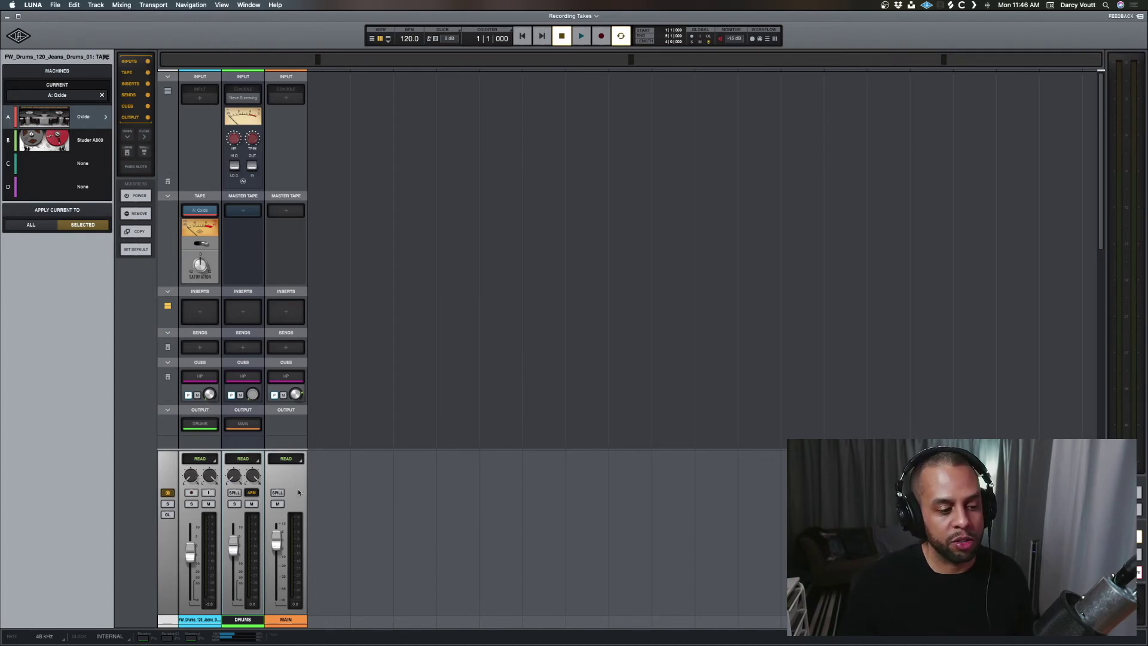
Load the ATR-102 tape machine into the MAIN channel's Master Tape slot
{"action": "left_click", "coordinate": [286, 618]}
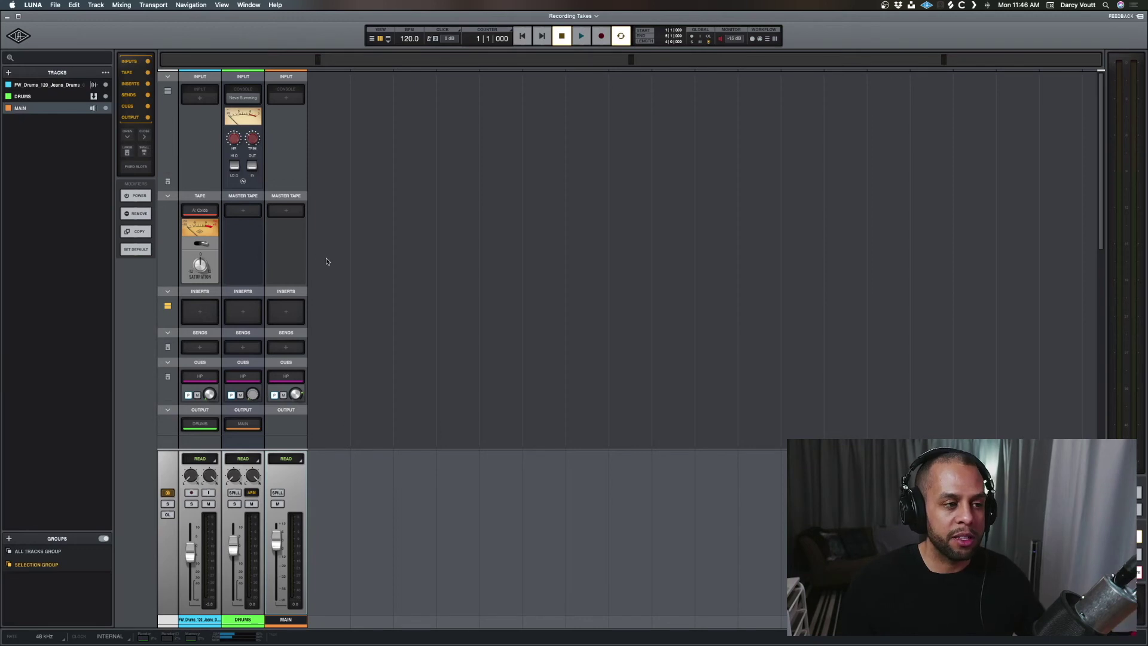
{"action": "left_click", "coordinate": [295, 212]}
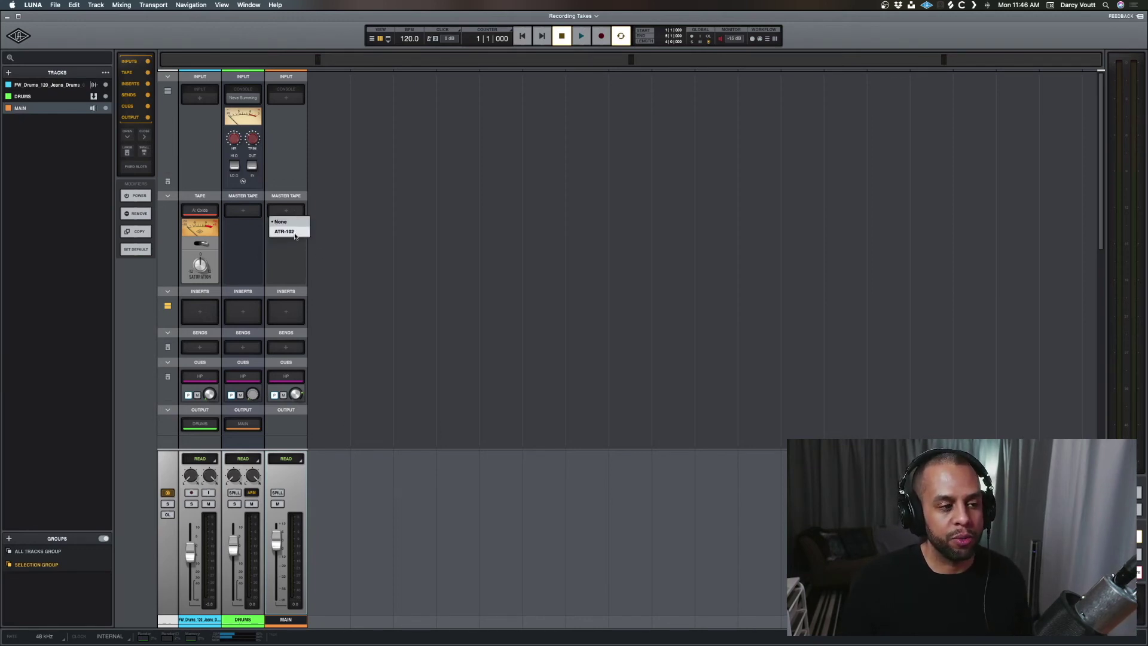
{"action": "left_click", "coordinate": [295, 233]}
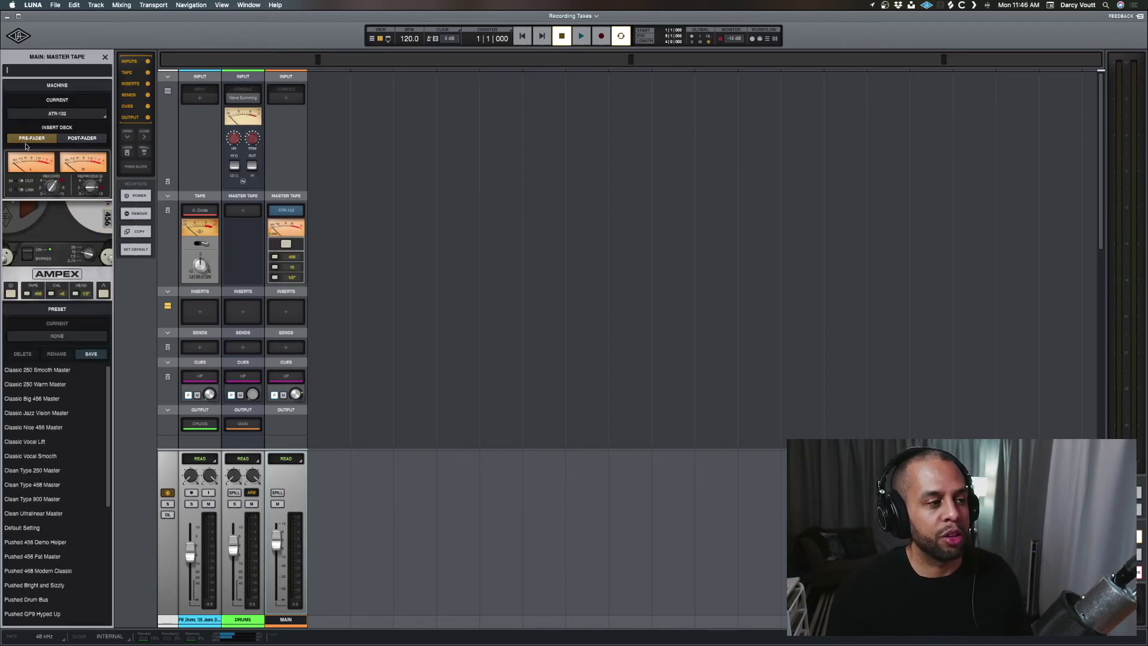
Search the ATR-102 presets for 'master' and load Clean Type 468 Master, then close the settings
{"action": "left_click", "coordinate": [26, 71]}
{"action": "type", "text": "marv"}
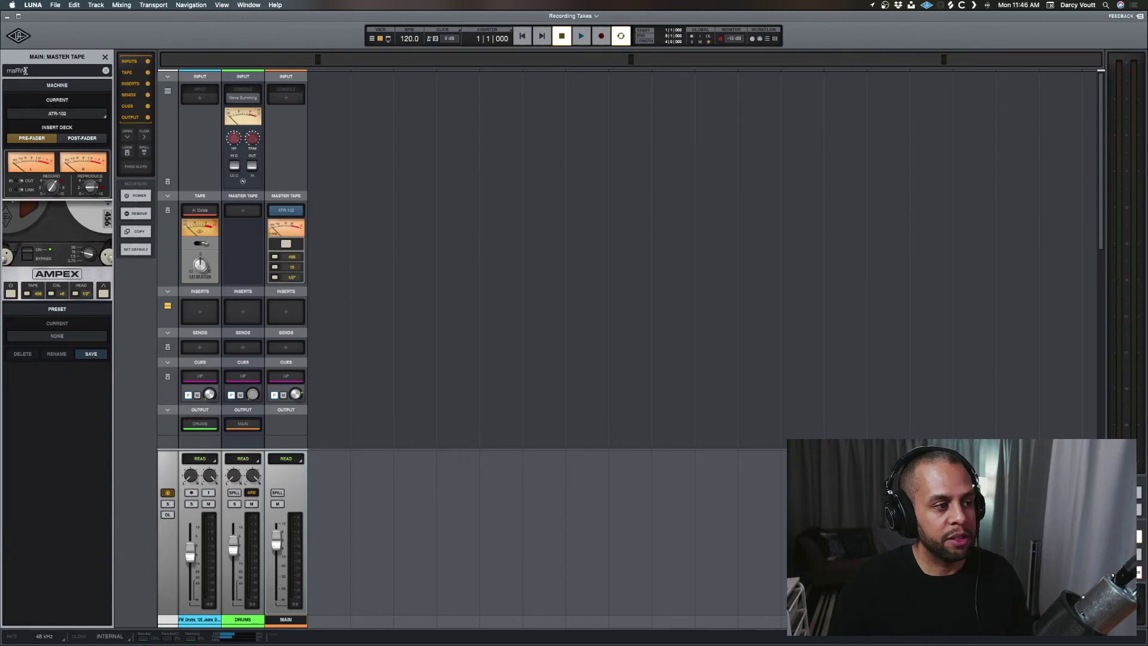
{"action": "type", "text": "e"}
{"action": "key", "text": "BackSpace"}
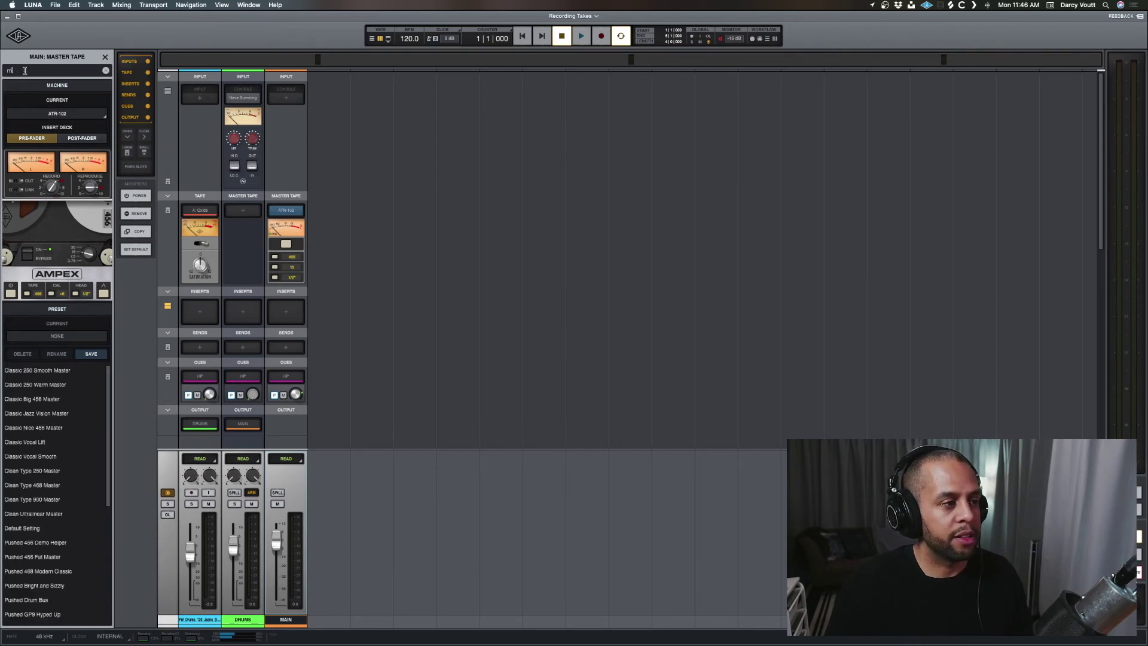
{"action": "type", "text": "ster"}
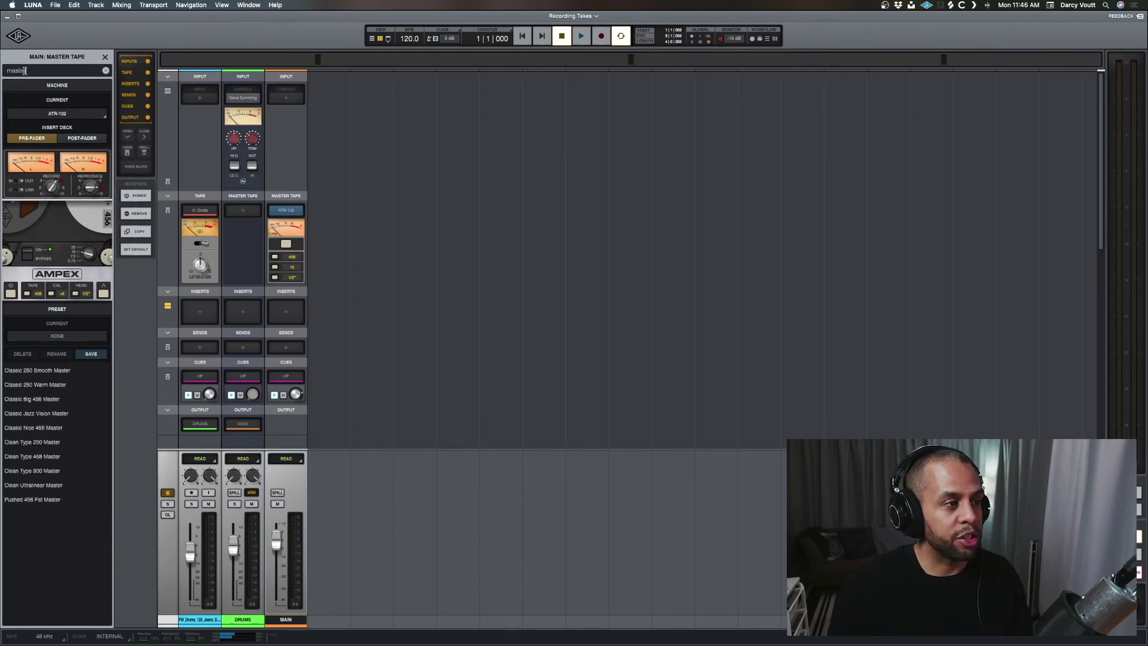
{"action": "left_click", "coordinate": [61, 457]}
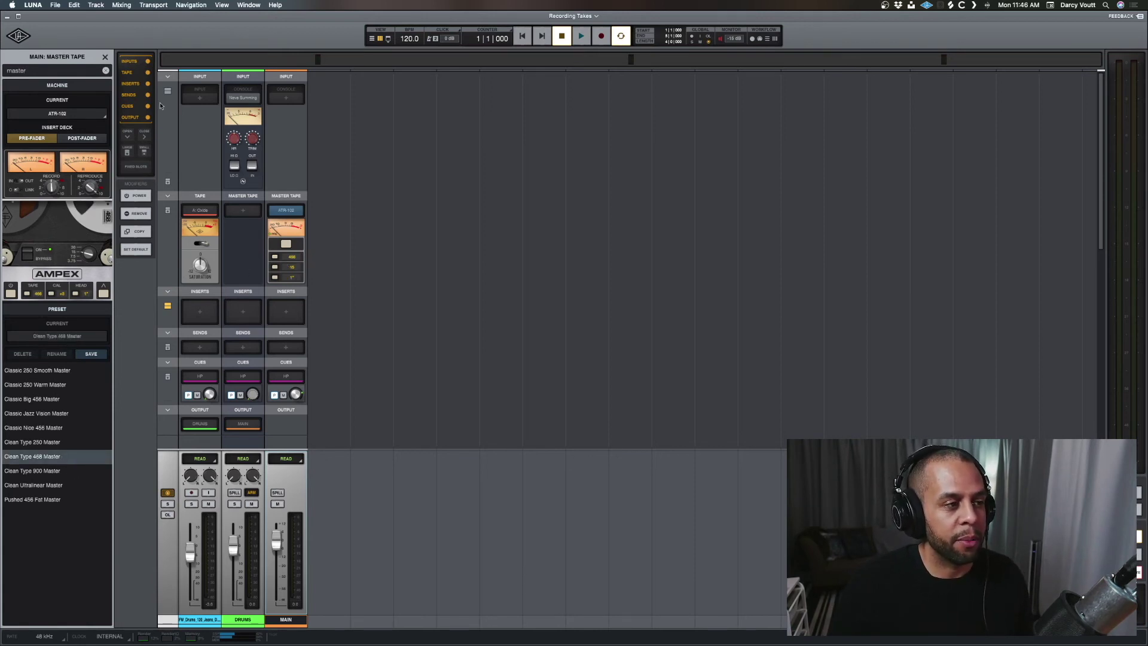
{"action": "left_click", "coordinate": [105, 57]}
Audition the loop through the master tape, nudging the DRUMS bus fader up slightly during playback
{"action": "key", "text": "space"}
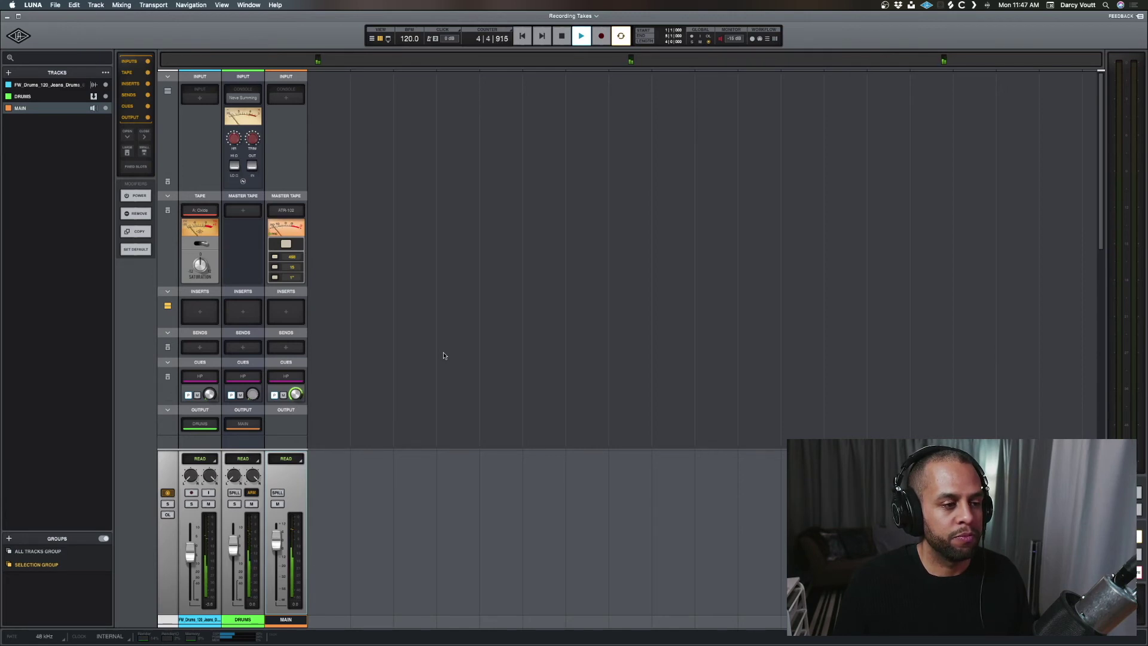
{"action": "key", "text": "space"}
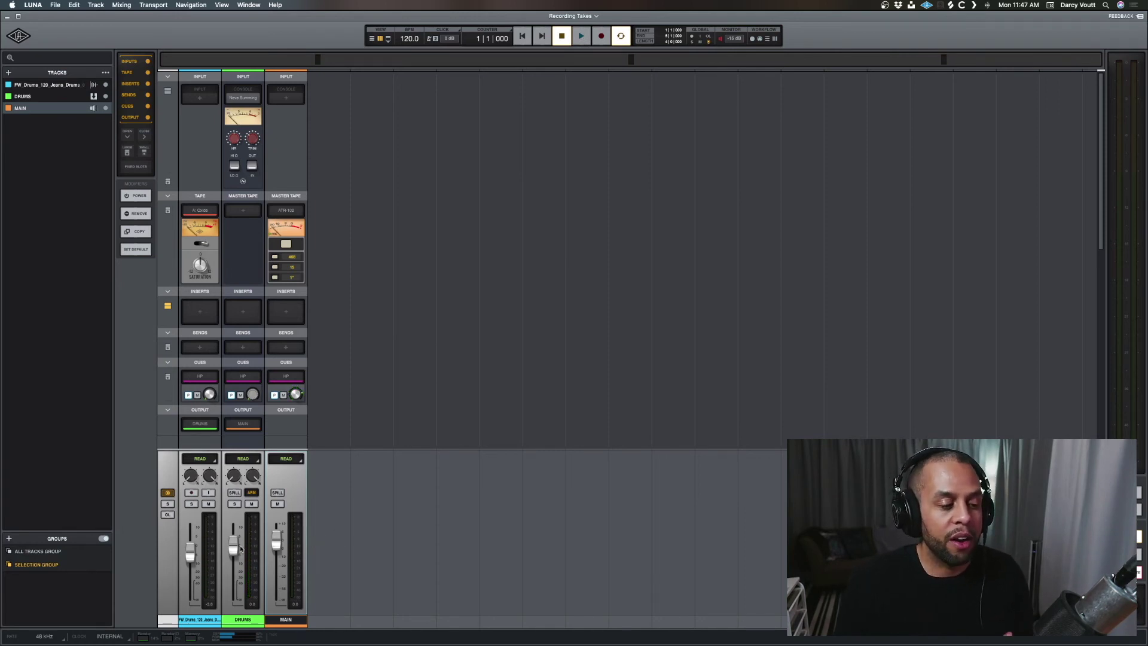
{"action": "key", "text": "space"}
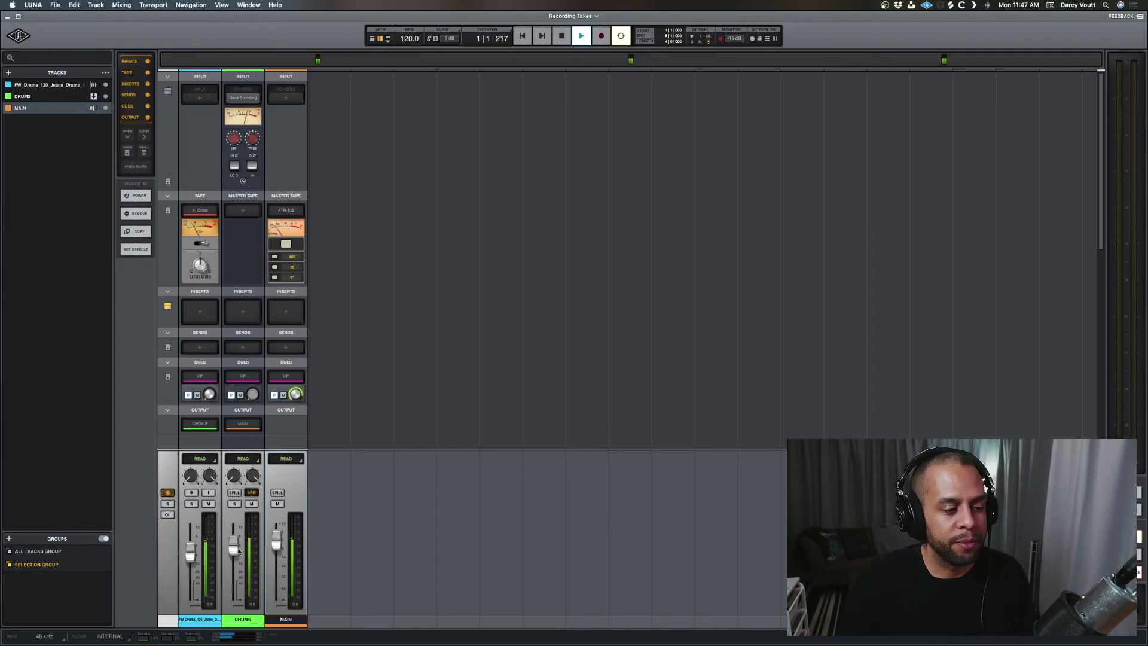
{"action": "left_click_drag", "start_coordinate": [238, 550], "coordinate": [238, 541]}
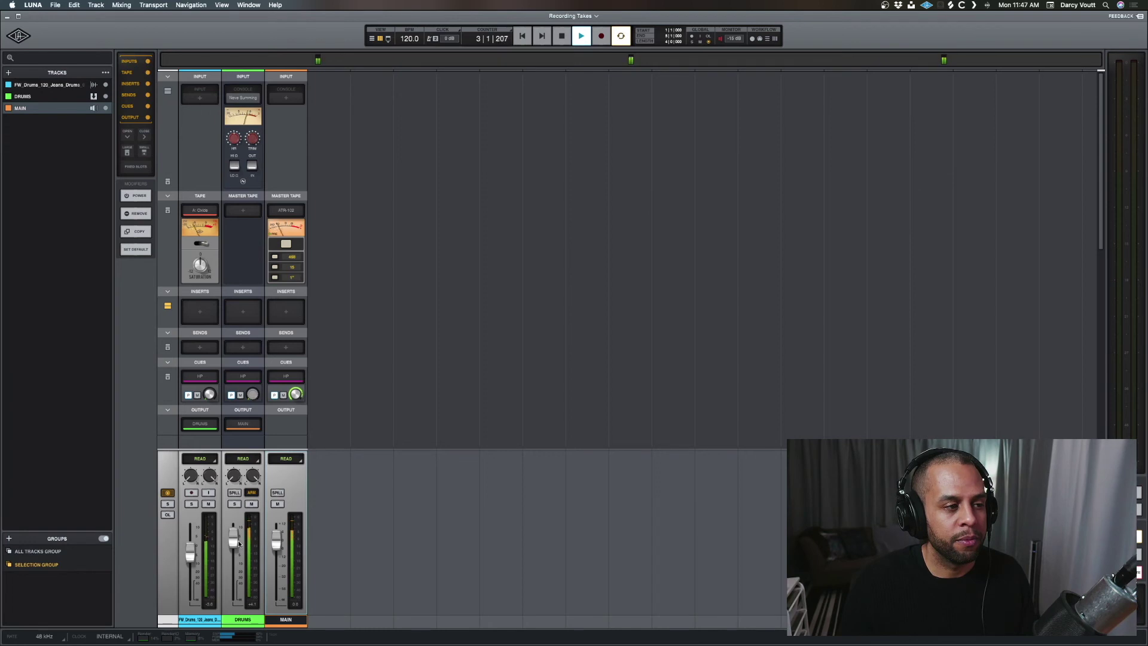
{"action": "key", "text": "space"}
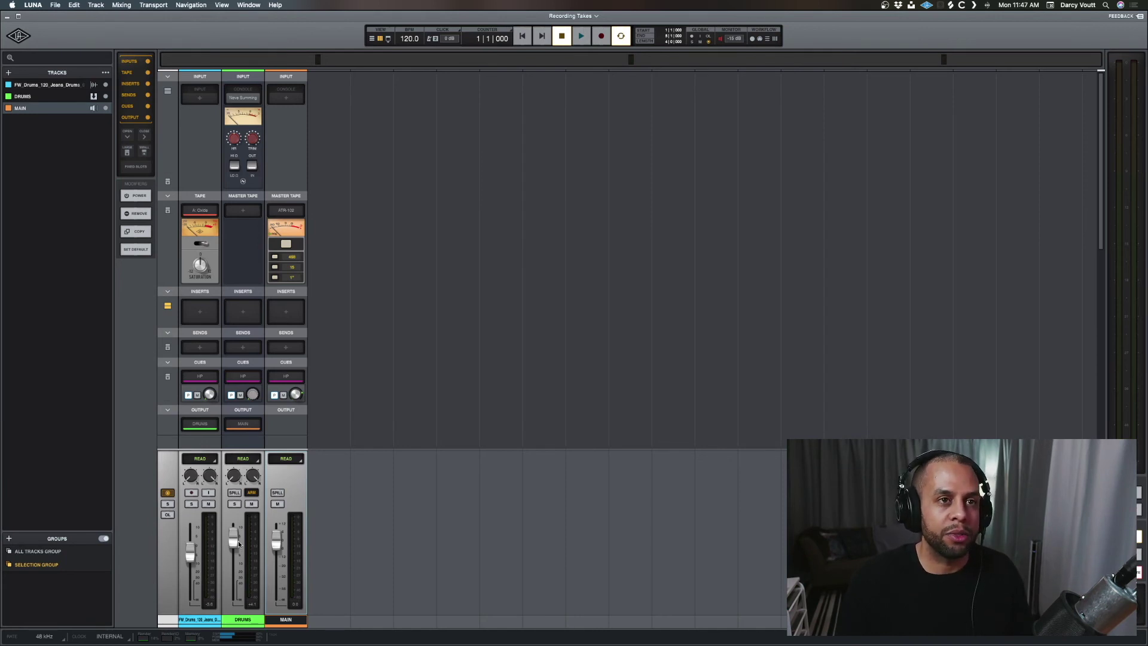
Reset the DRUMS fader to 0.0 dB, reopen MAIN's ATR-102 settings with the preset search cleared, and audition
{"action": "left_click", "coordinate": [238, 541], "text": "alt"}
{"action": "left_click", "coordinate": [287, 211]}
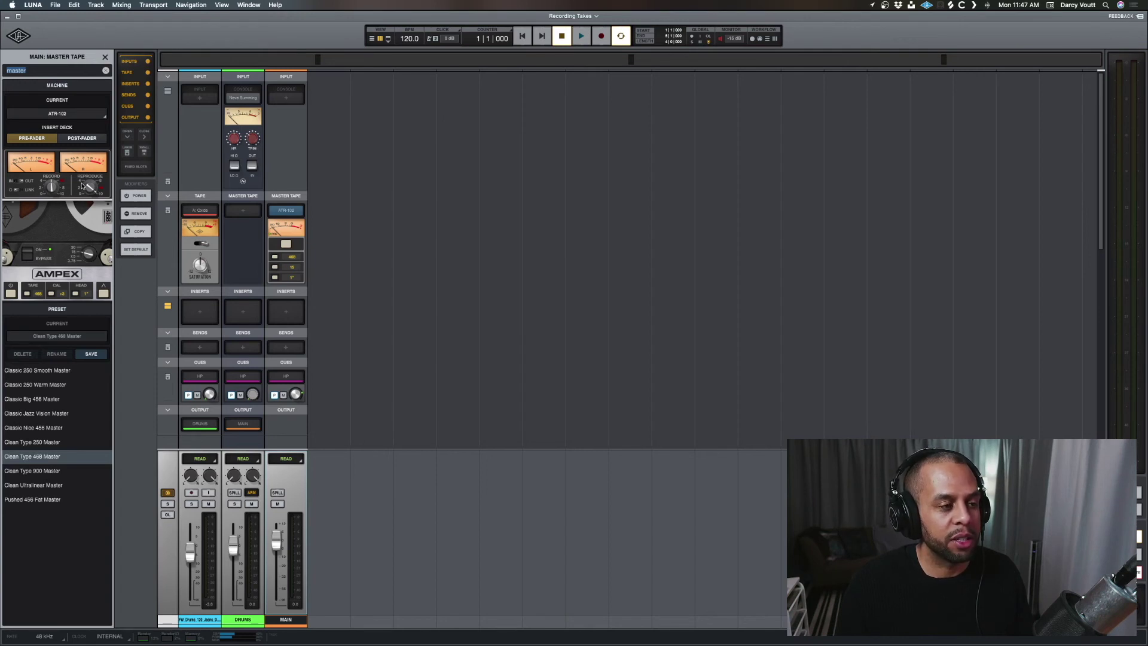
{"action": "key", "text": "BackSpace"}
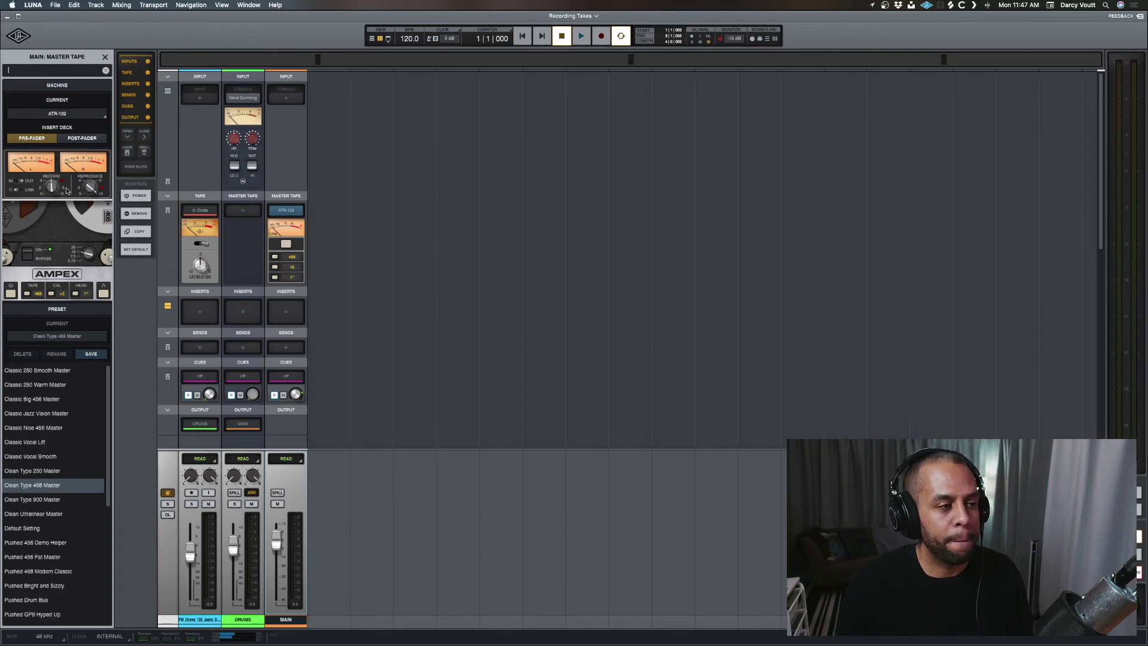
{"action": "key", "text": "space"}
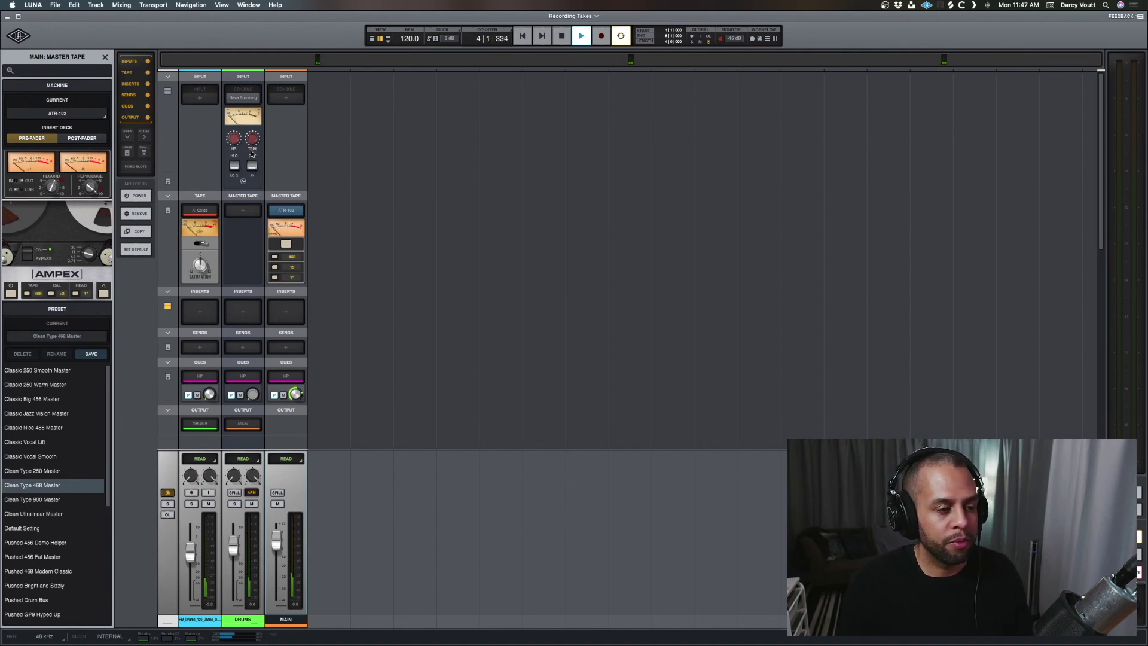
{"action": "key", "text": "space"}
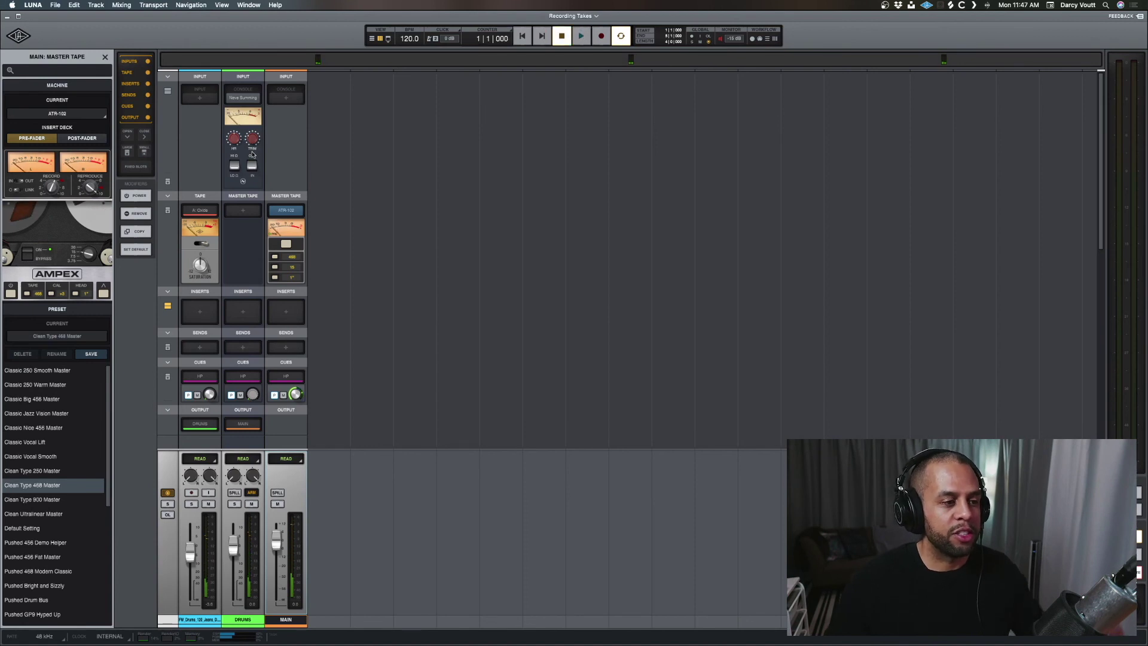
Select the drum loop clip in the timeline, then return to the mixer and scroll through the strips
{"action": "key", "text": "super+equal"}
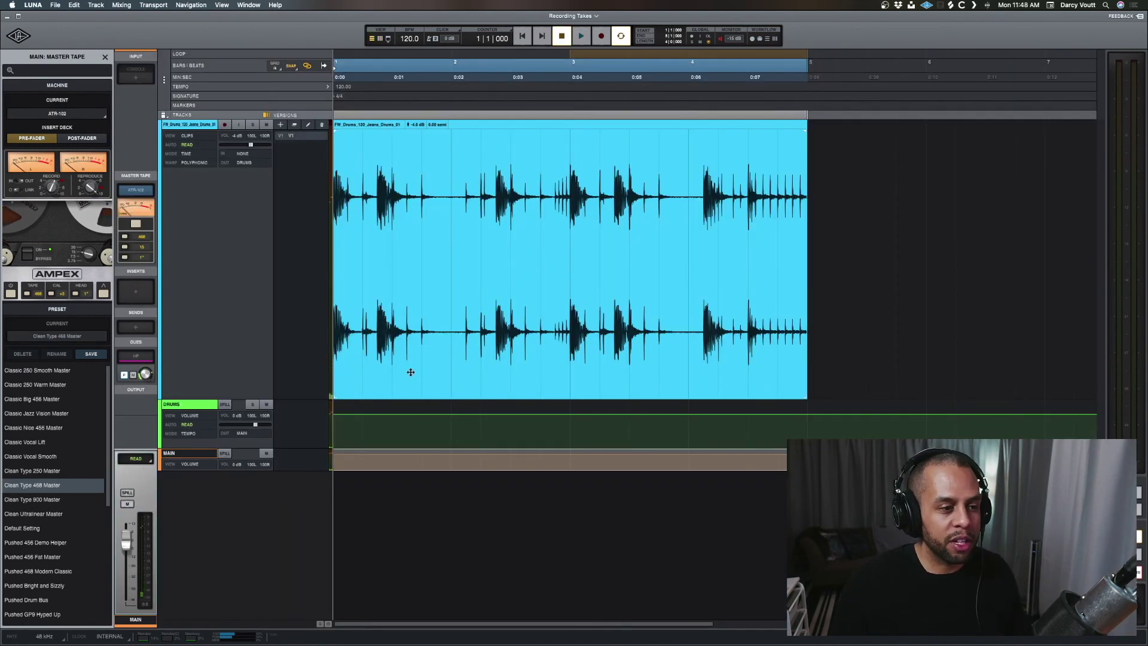
{"action": "left_click", "coordinate": [412, 359]}
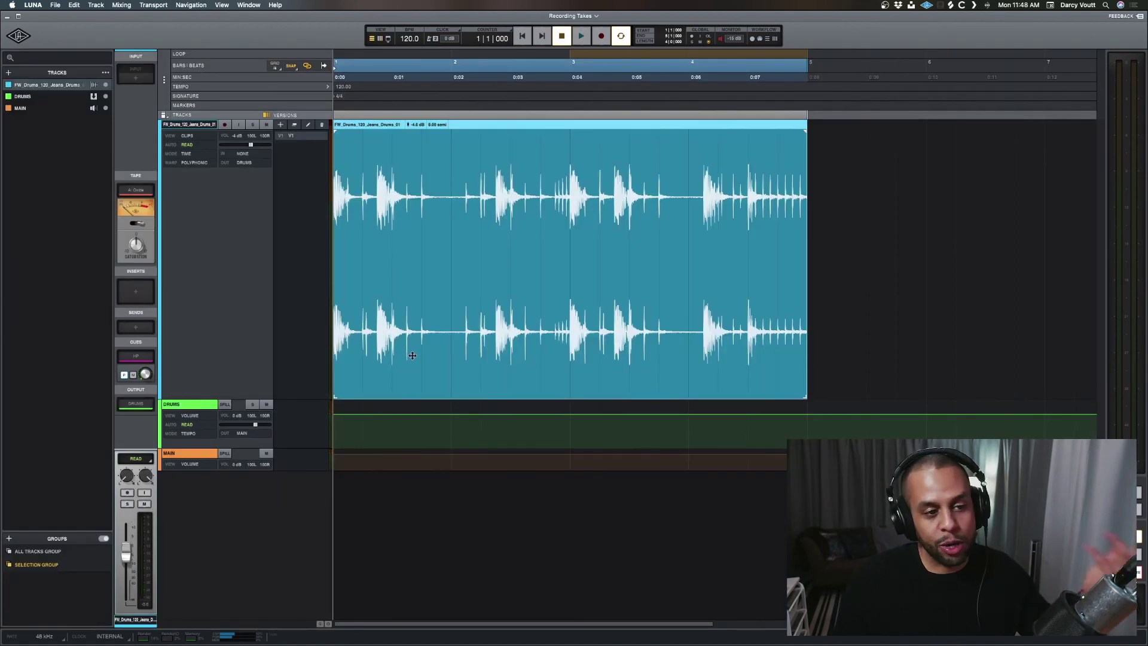
{"action": "key", "text": "super+equal"}
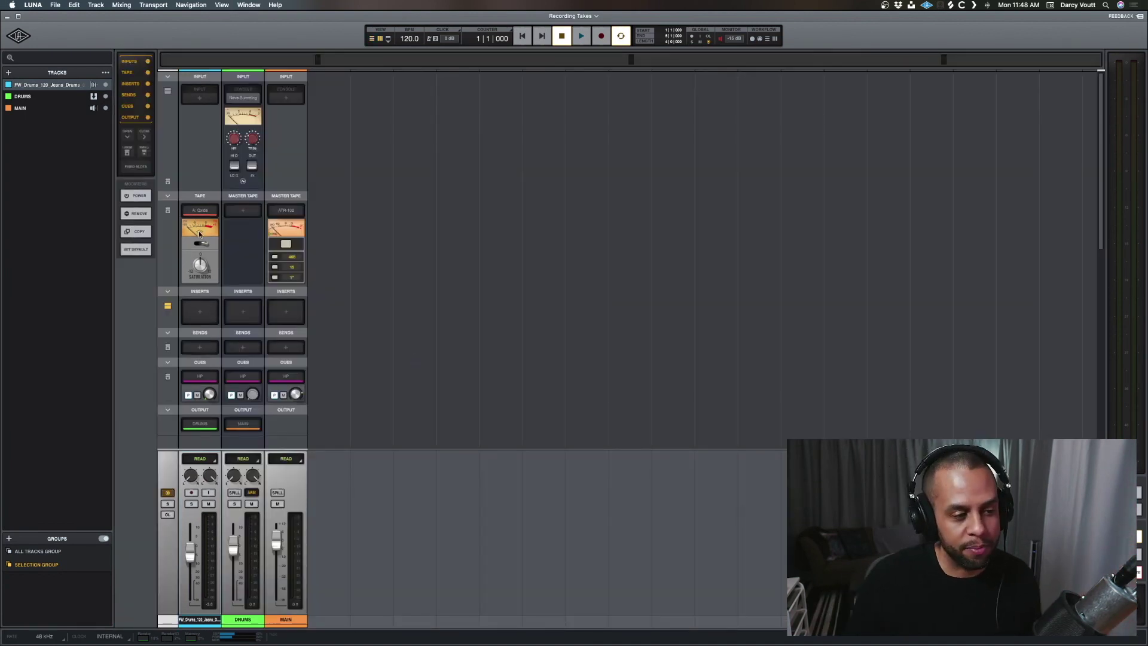
{"action": "scroll", "coordinate": [199, 359], "scroll_direction": "down", "scroll_amount": 2}
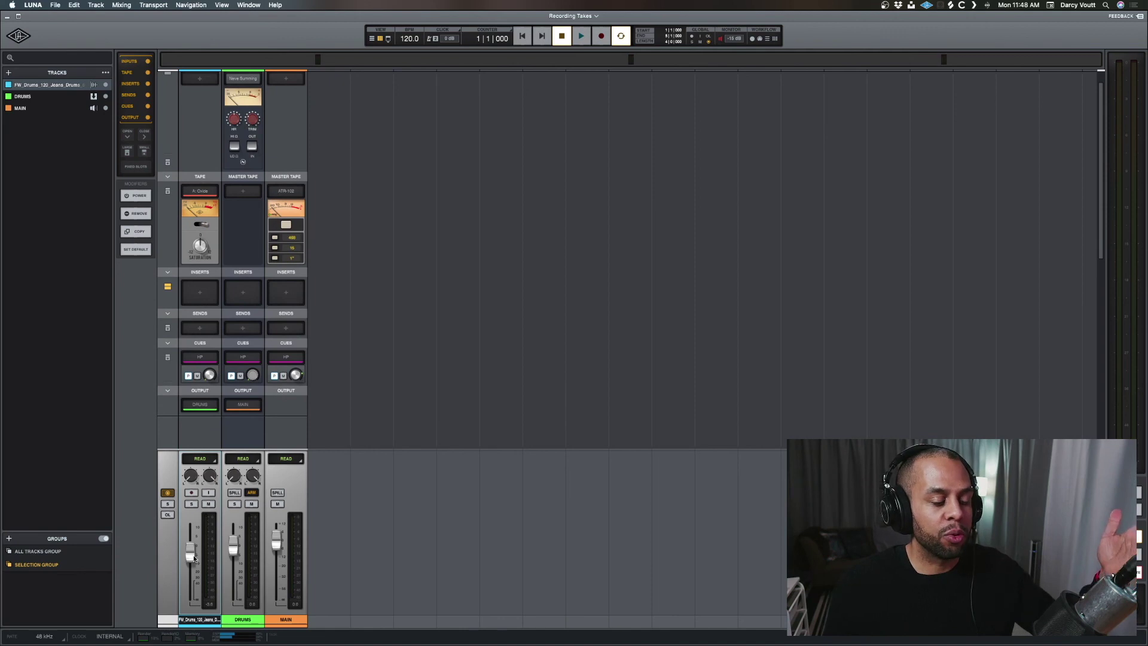
{"action": "scroll", "coordinate": [248, 334], "scroll_direction": "up", "scroll_amount": 2}
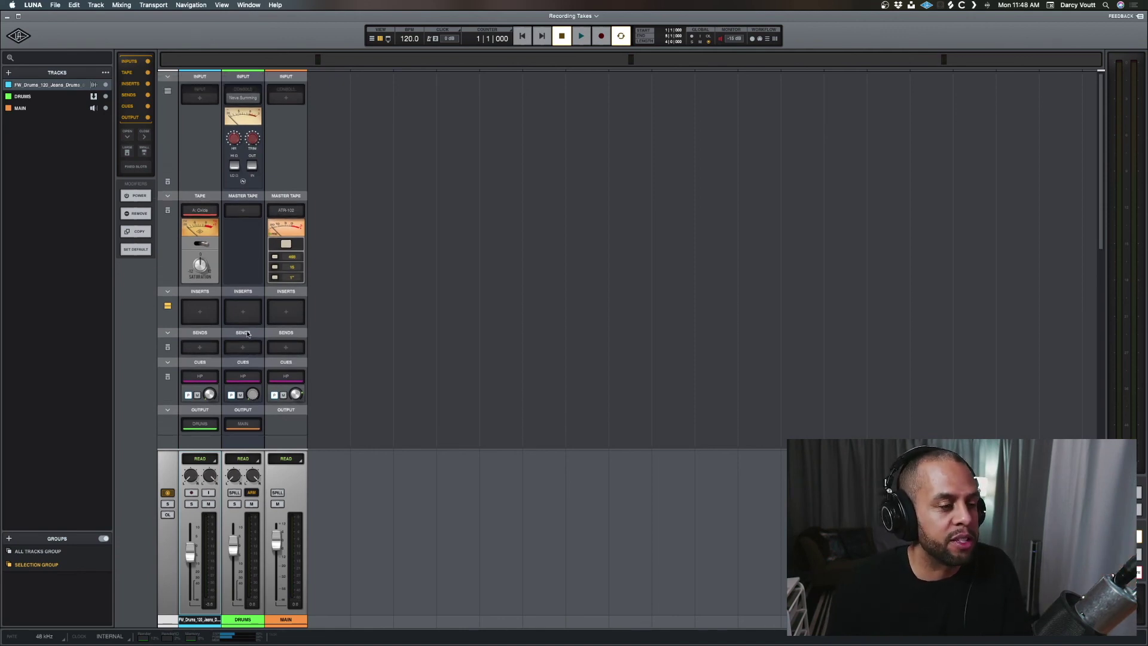
{"action": "scroll", "coordinate": [266, 390], "scroll_direction": "down", "scroll_amount": 2}
{"action": "scroll", "coordinate": [266, 390], "scroll_direction": "up", "scroll_amount": 2}
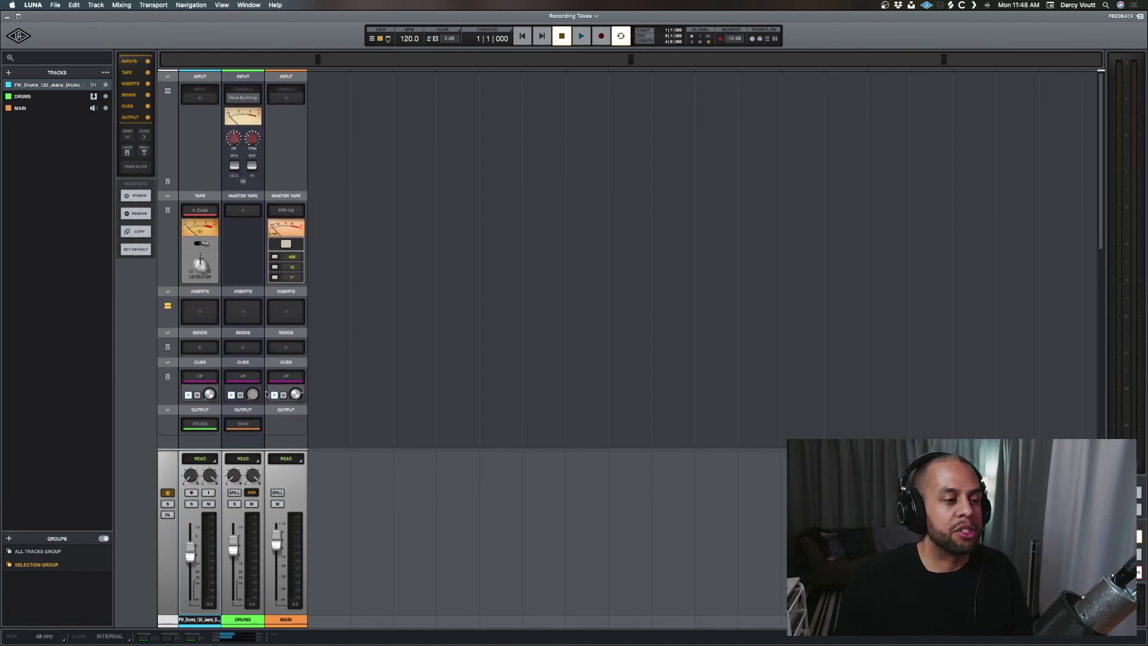
Open MAIN's ATR-102 master tape editor showing the Clean Type 468 Master preset
{"action": "left_click", "coordinate": [287, 210]}
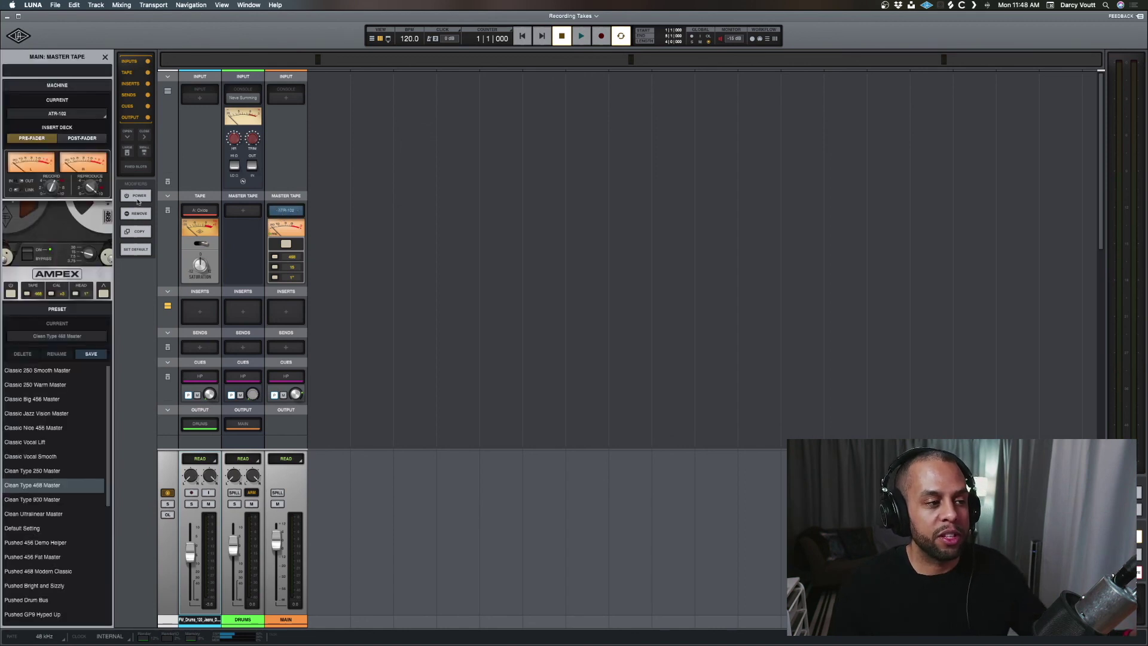